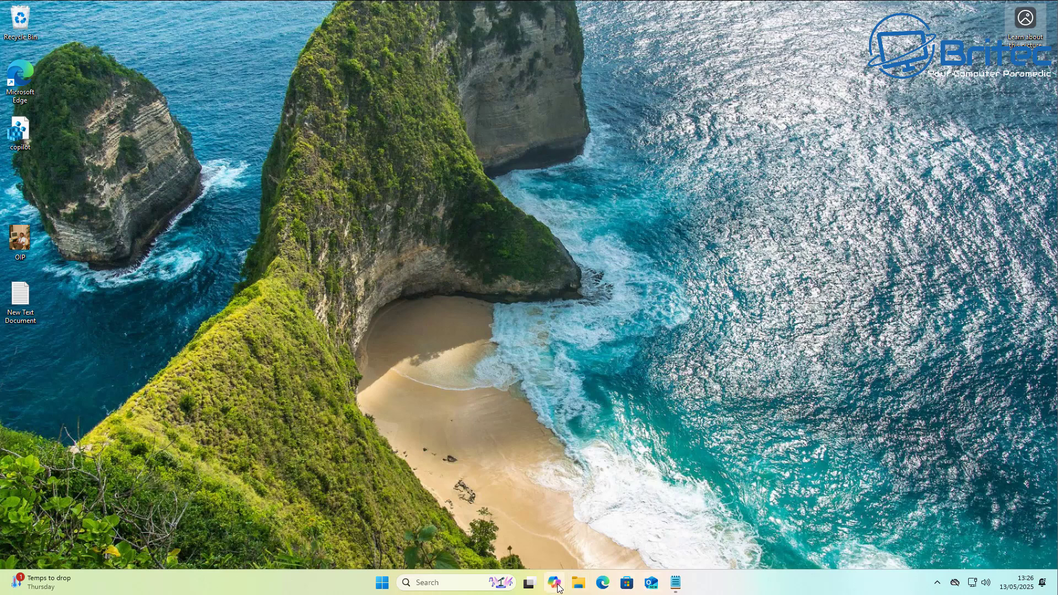
Open Copilot from the taskbar and close its window again
click(558, 587)
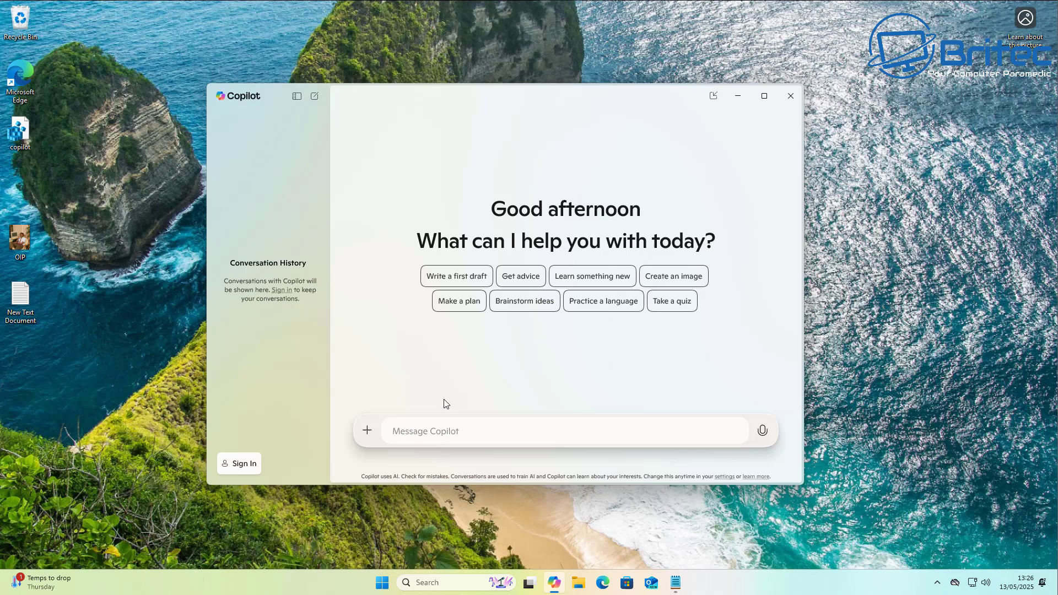
click(800, 98)
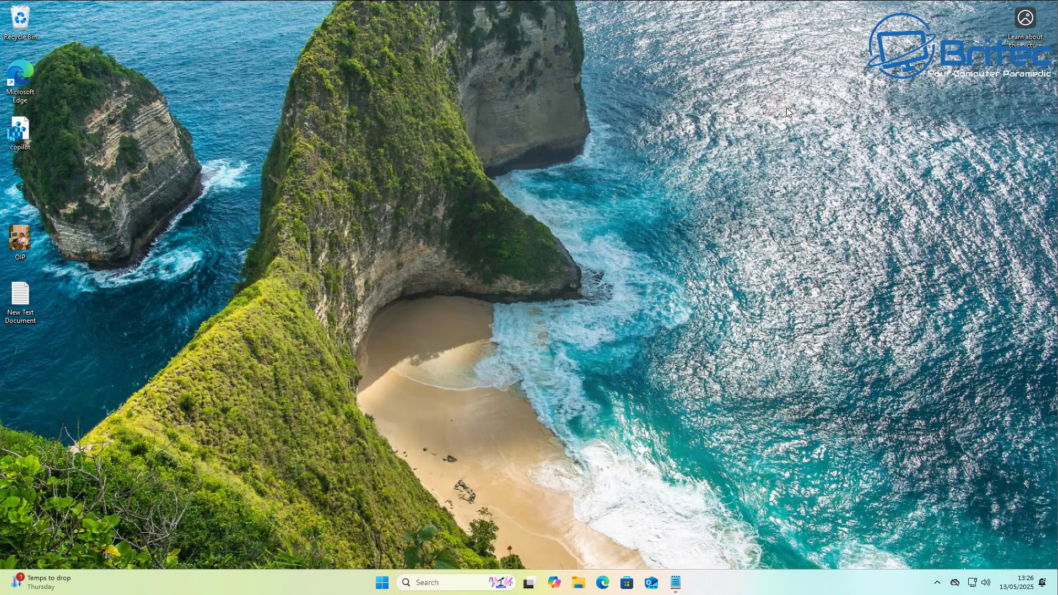
Move the OIP image to the desktop centre and bring up its context menu
drag(22, 242, 506, 145)
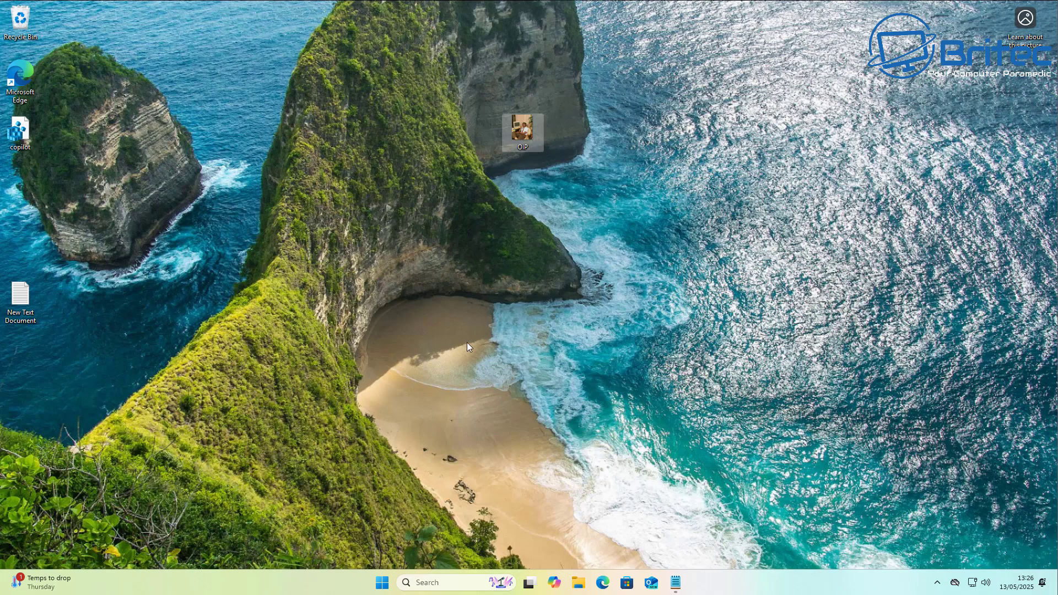
right_click(527, 122)
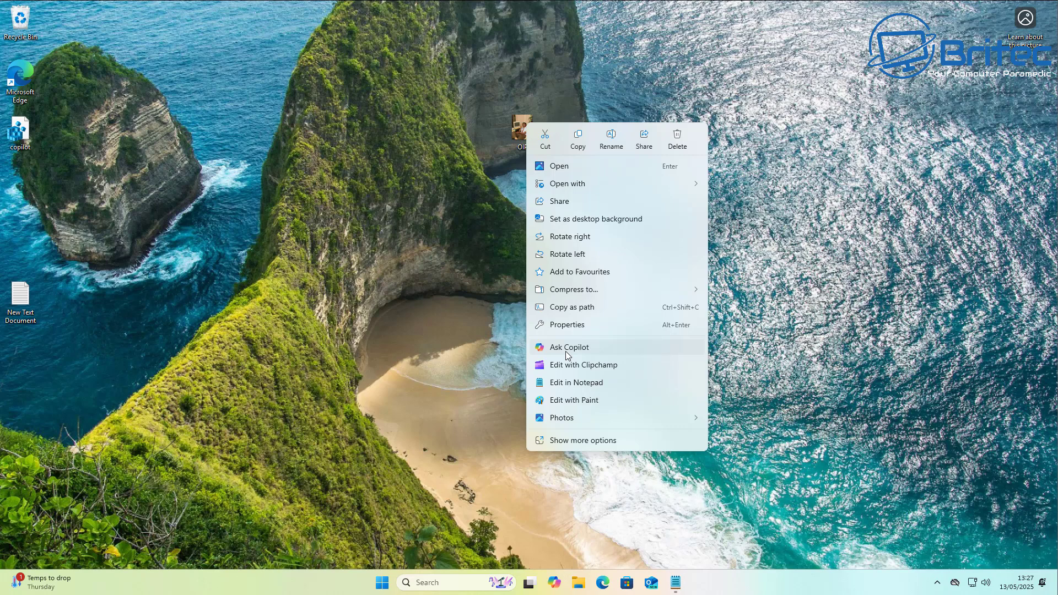
Send the OIP image to Copilot with Ask Copilot, then close the Copilot window
click(566, 352)
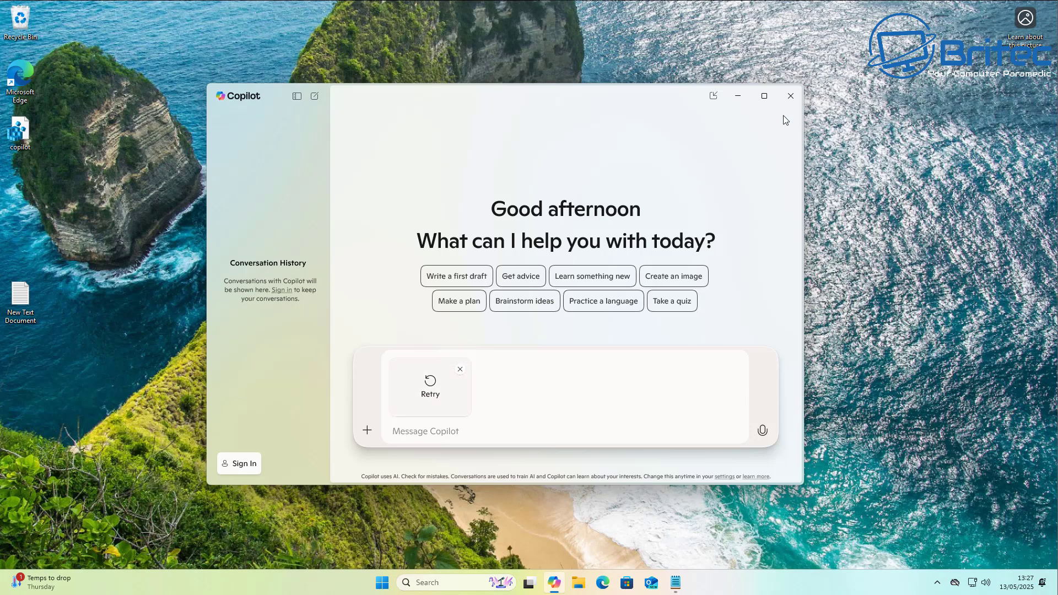
click(790, 100)
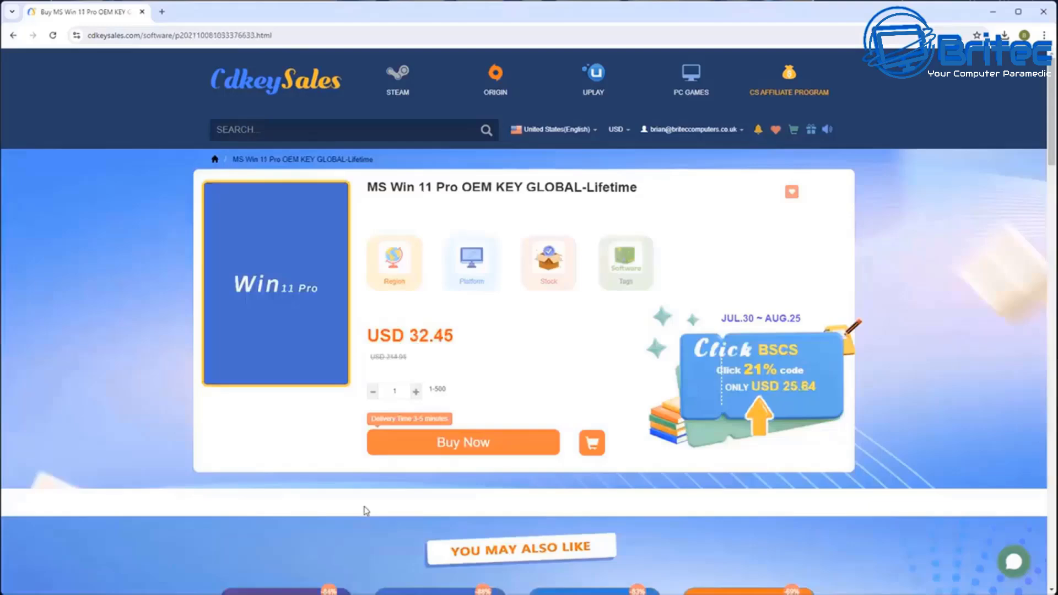
Buy the Windows 11 Pro key with promo code BR09 for USD 22.71 and activate Windows
click(456, 441)
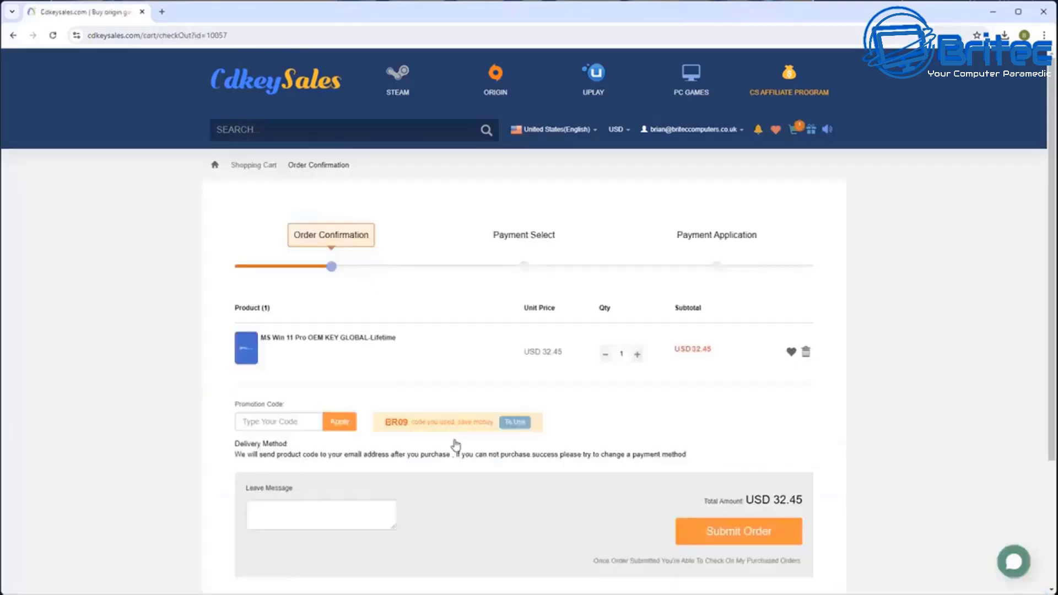
text(BR09)
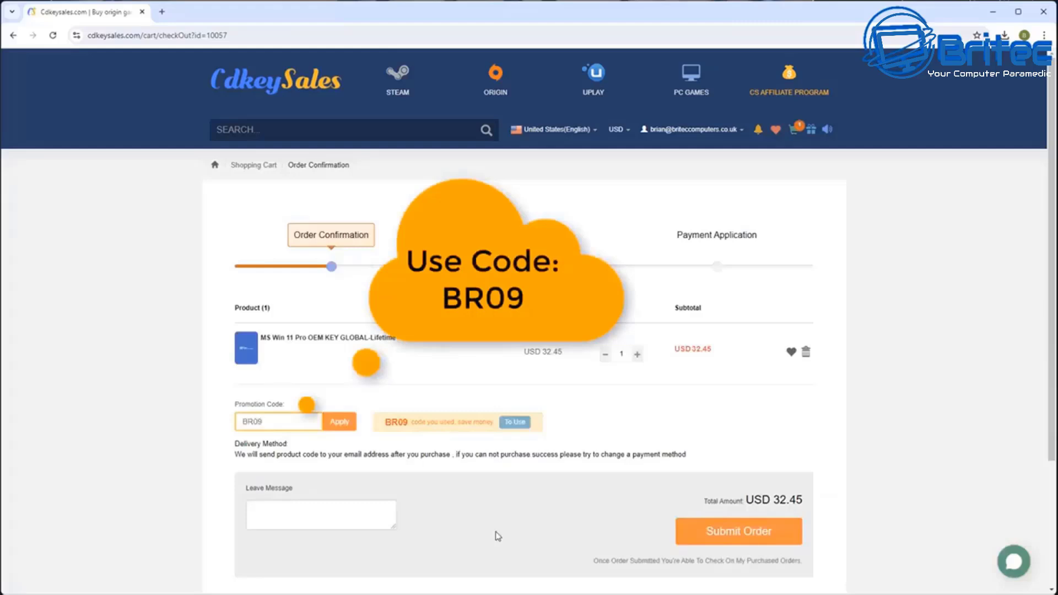
click(339, 422)
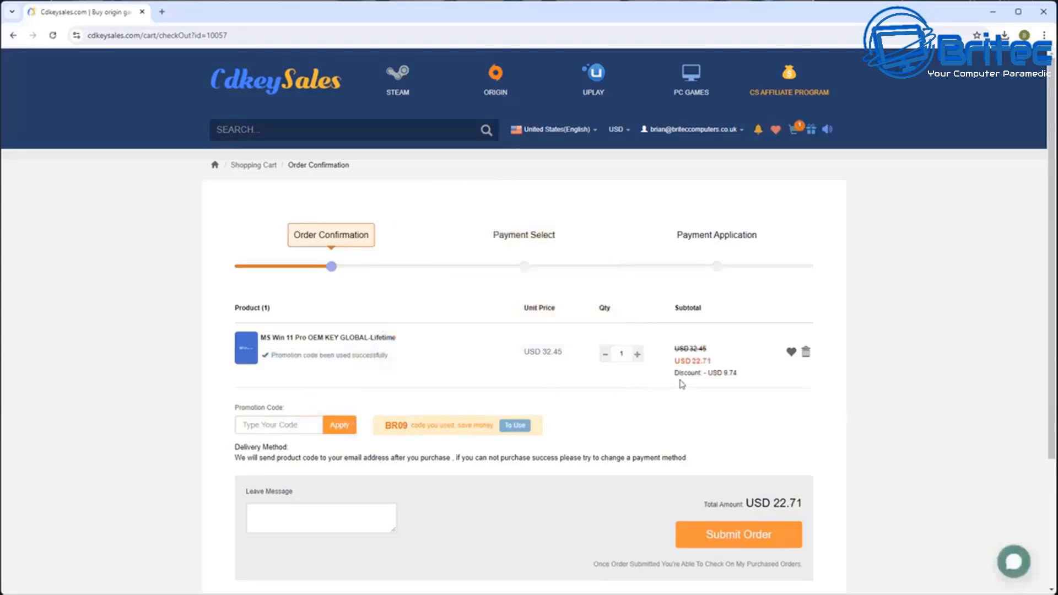
click(770, 541)
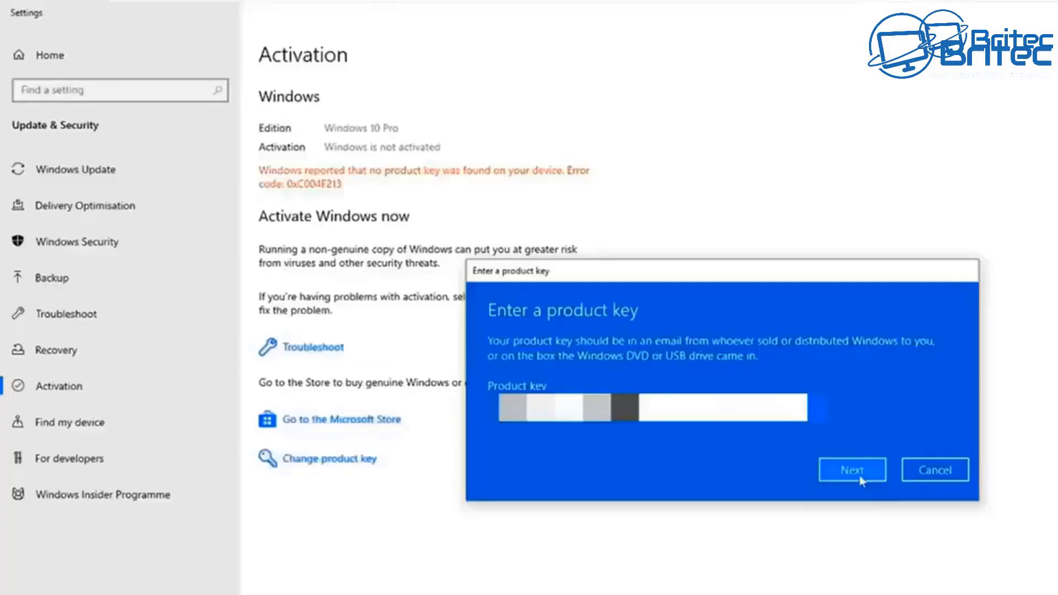
click(854, 469)
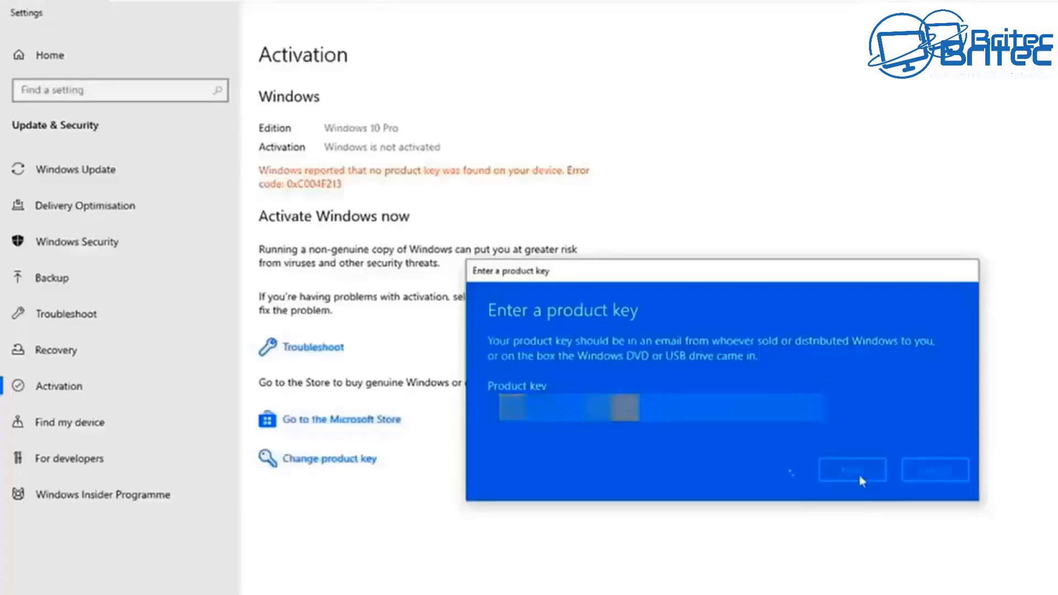
click(855, 431)
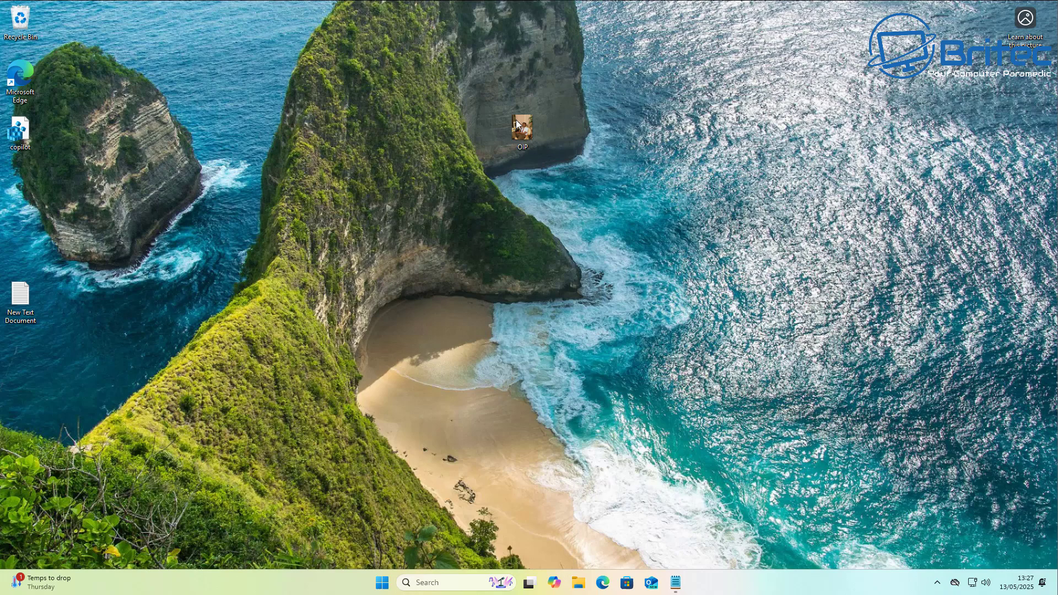
right_click(518, 124)
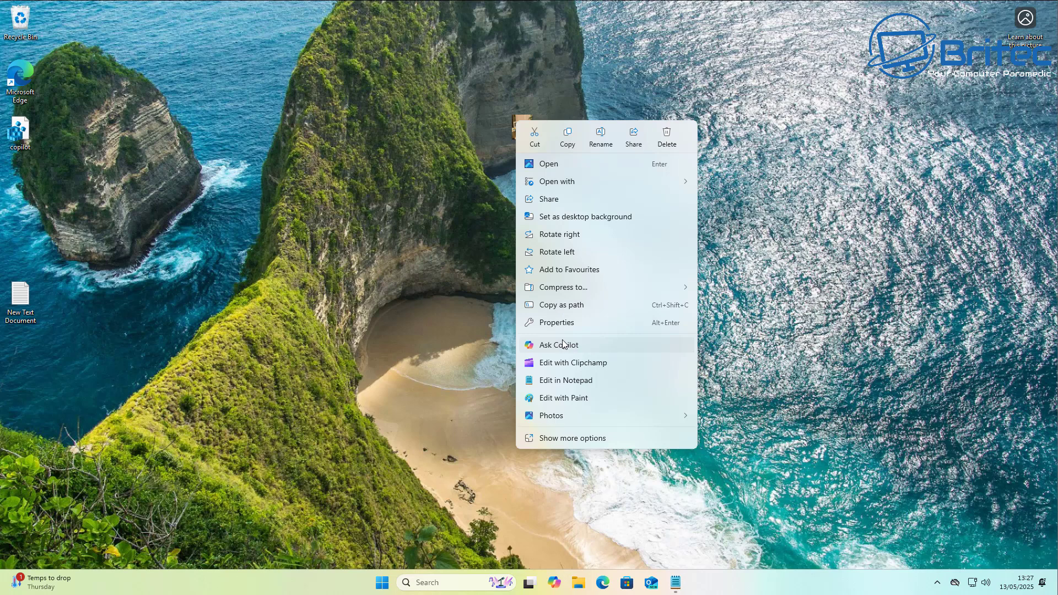
click(781, 351)
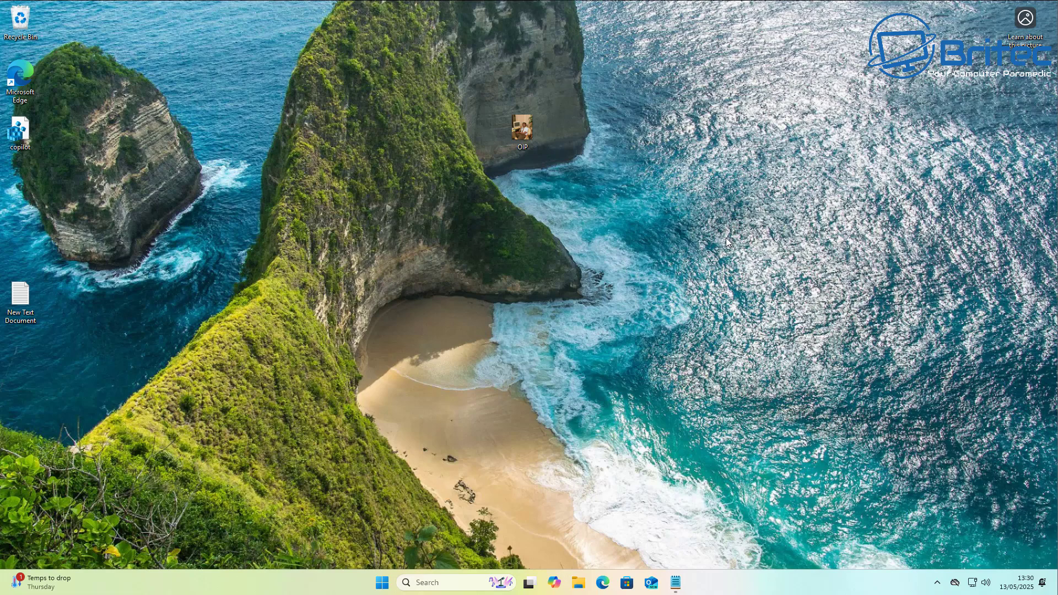
Search Start for 'regedit' and launch Registry Editor
click(383, 583)
text(regedit)
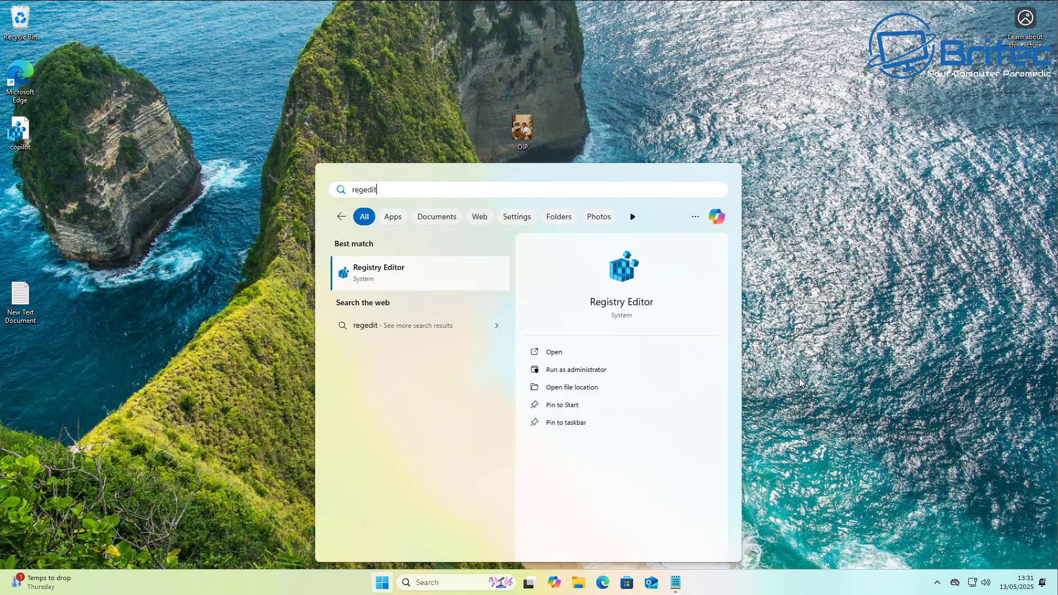
click(416, 277)
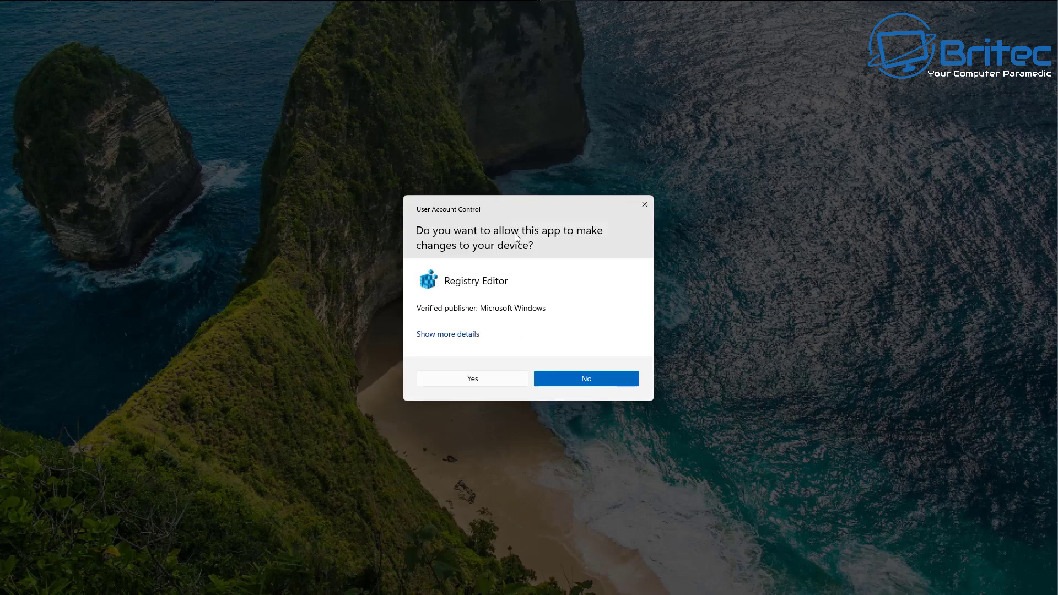
Approve the UAC prompt and expand HKEY_LOCAL_MACHINE and its SOFTWARE key
click(478, 384)
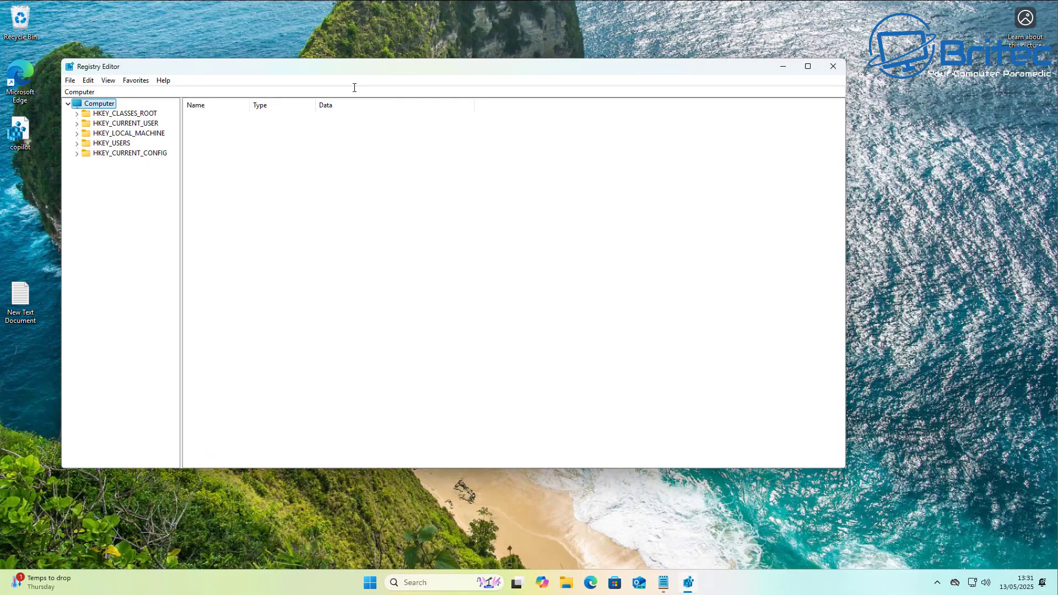
drag(357, 69, 432, 87)
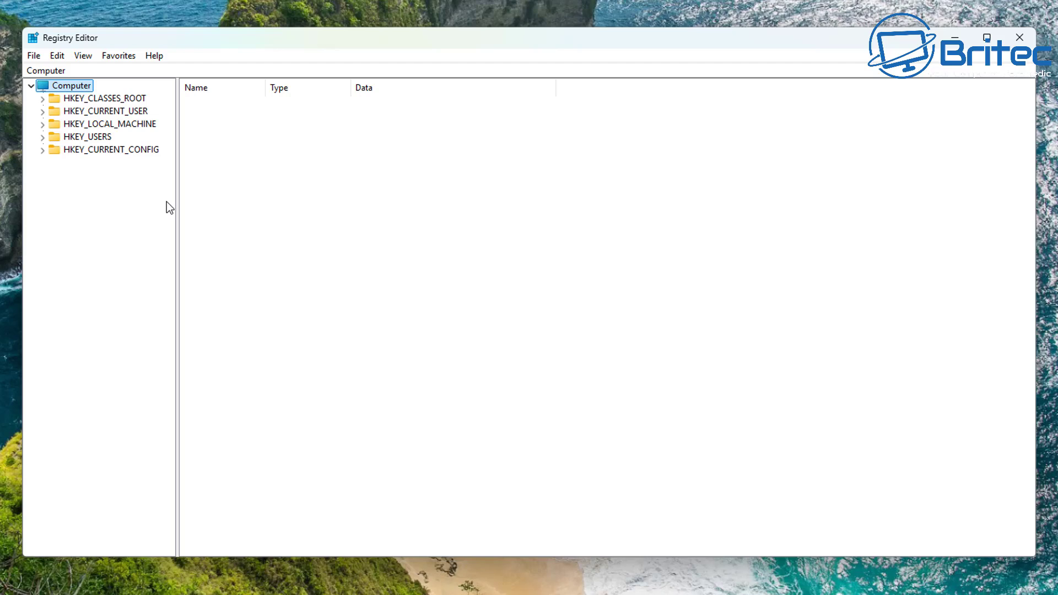
click(99, 127)
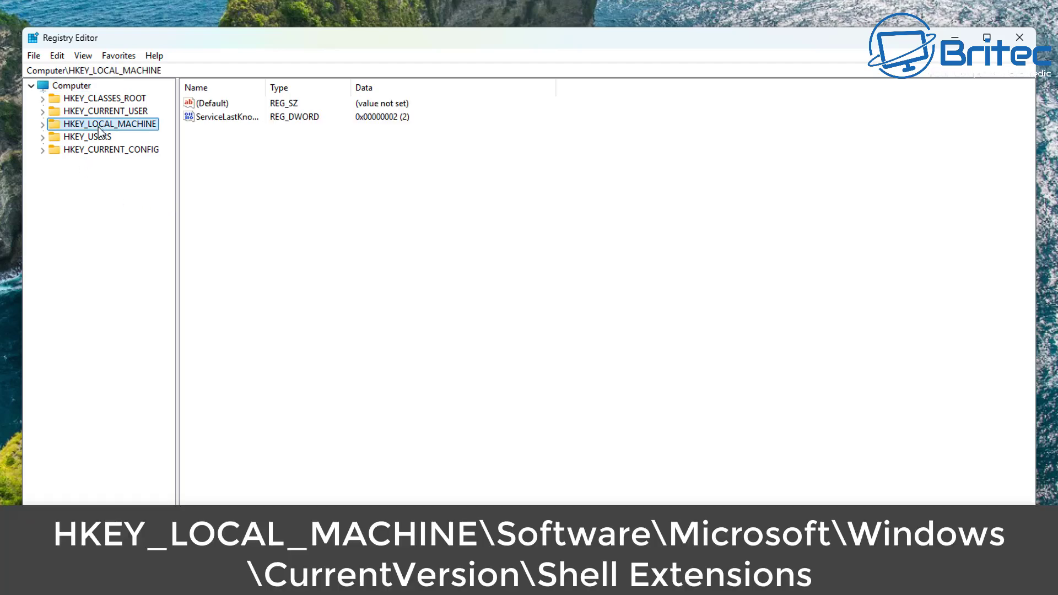
click(42, 125)
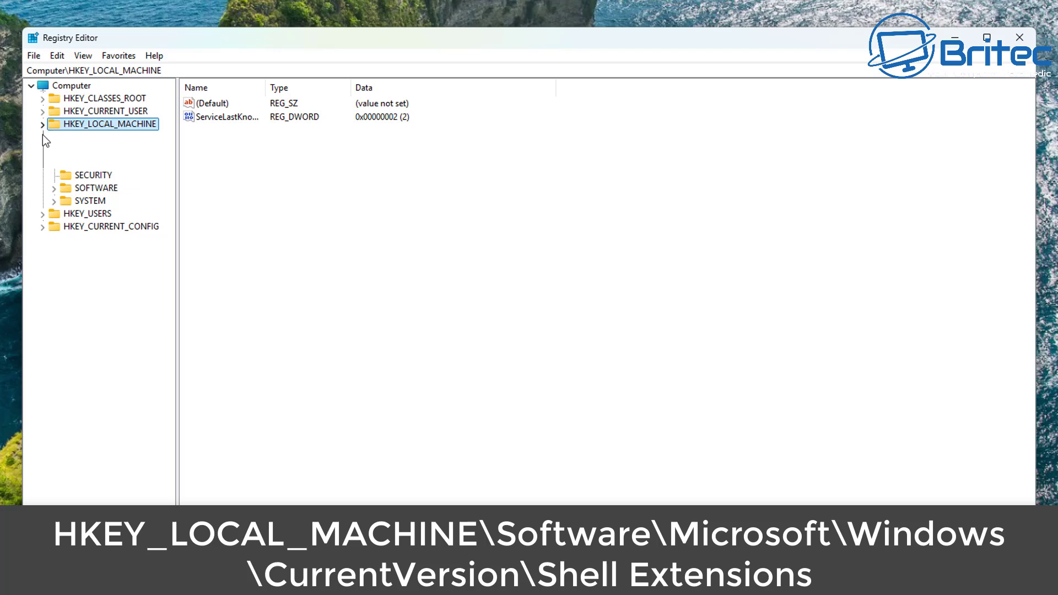
click(79, 190)
click(53, 190)
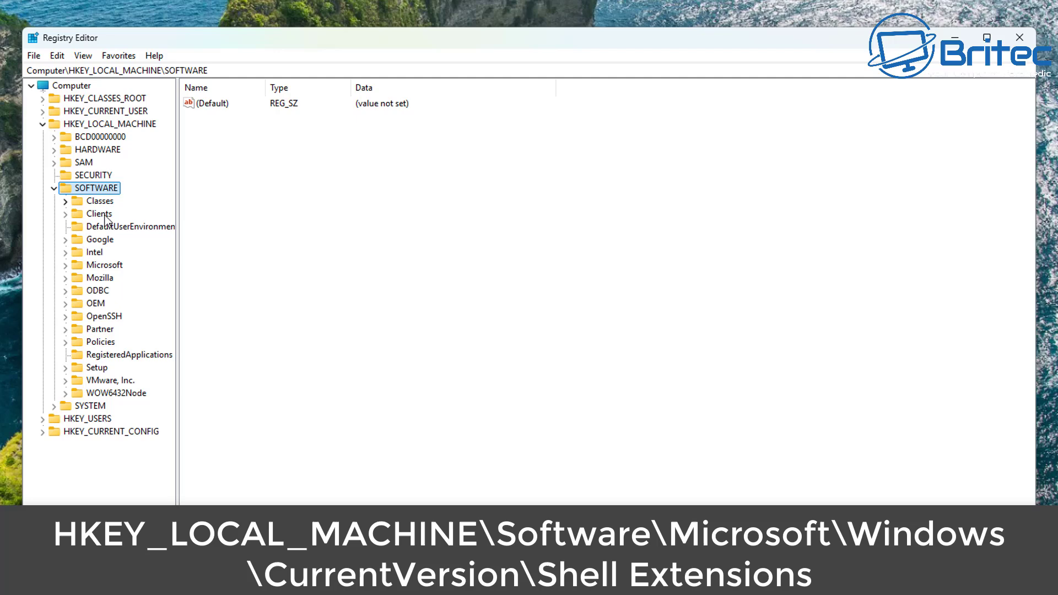
Expand Microsoft, widen the key tree, and expand the Windows key beneath it
click(96, 267)
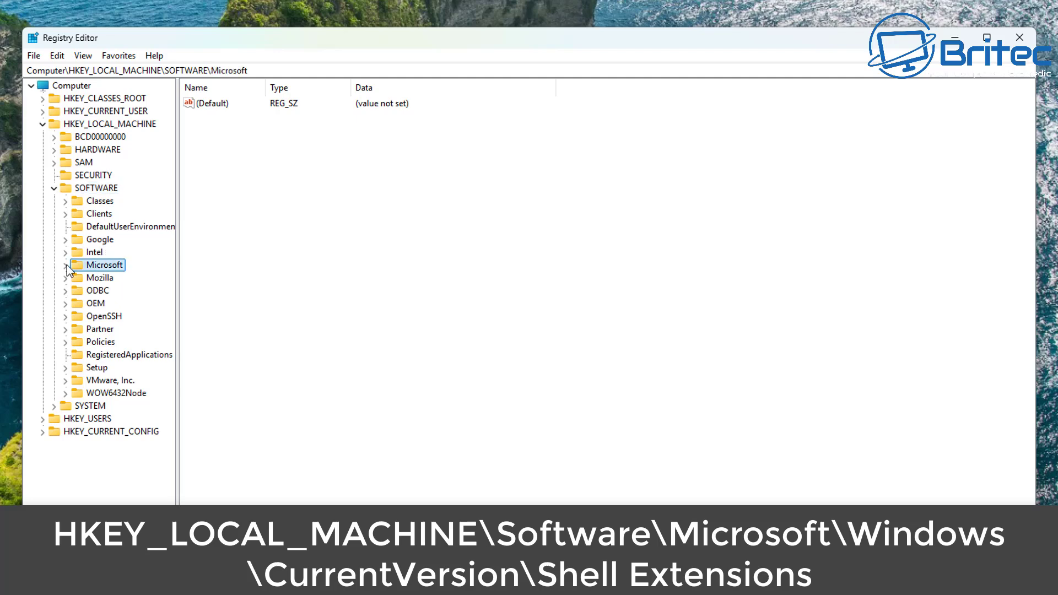
click(66, 266)
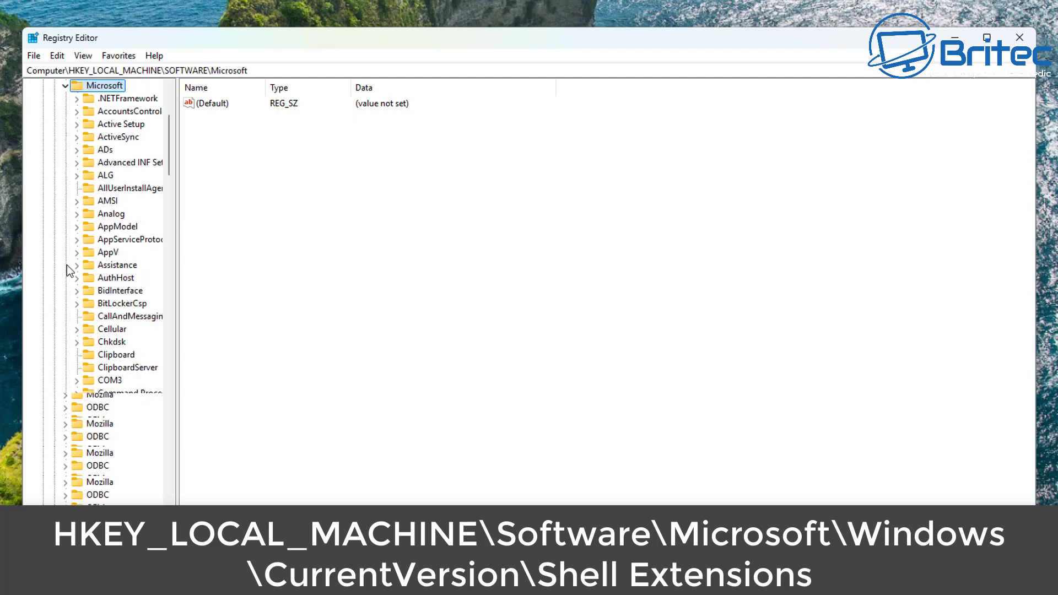
drag(176, 254, 243, 254)
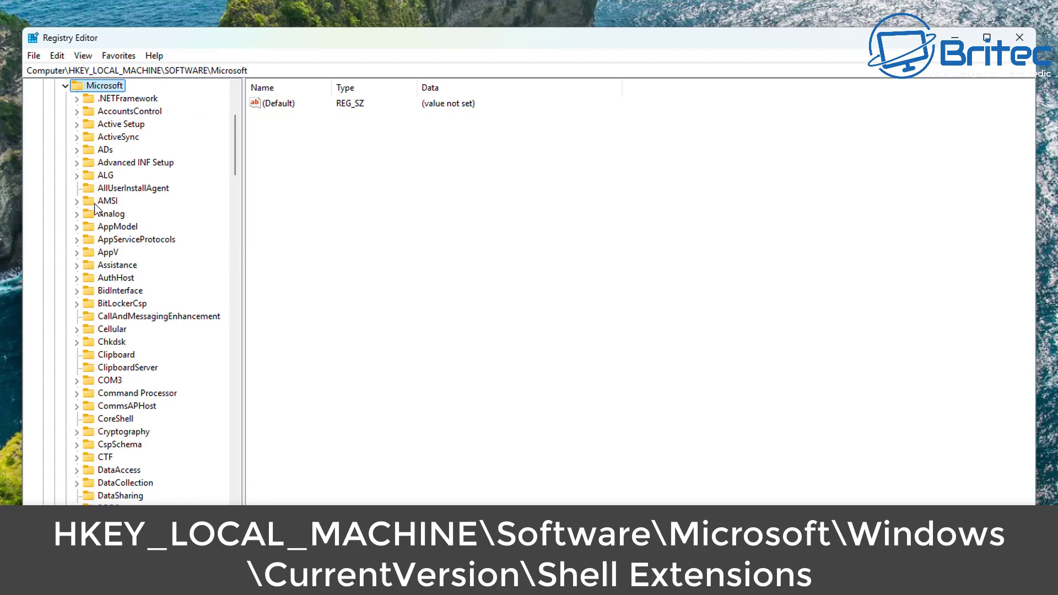
scroll(91, 413, down, 3)
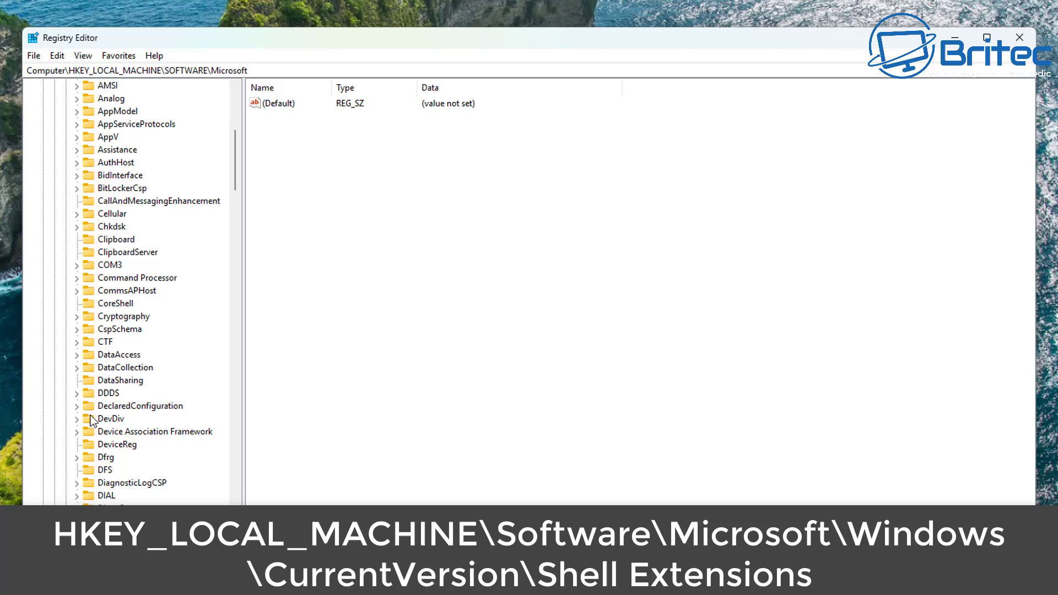
scroll(92, 421, down, 12)
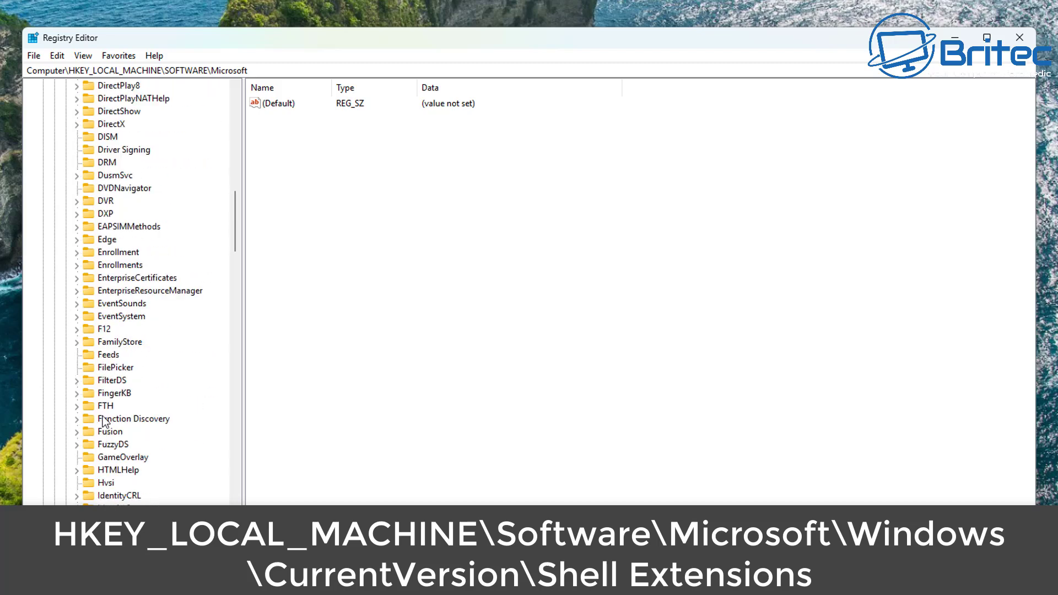
scroll(103, 421, down, 15)
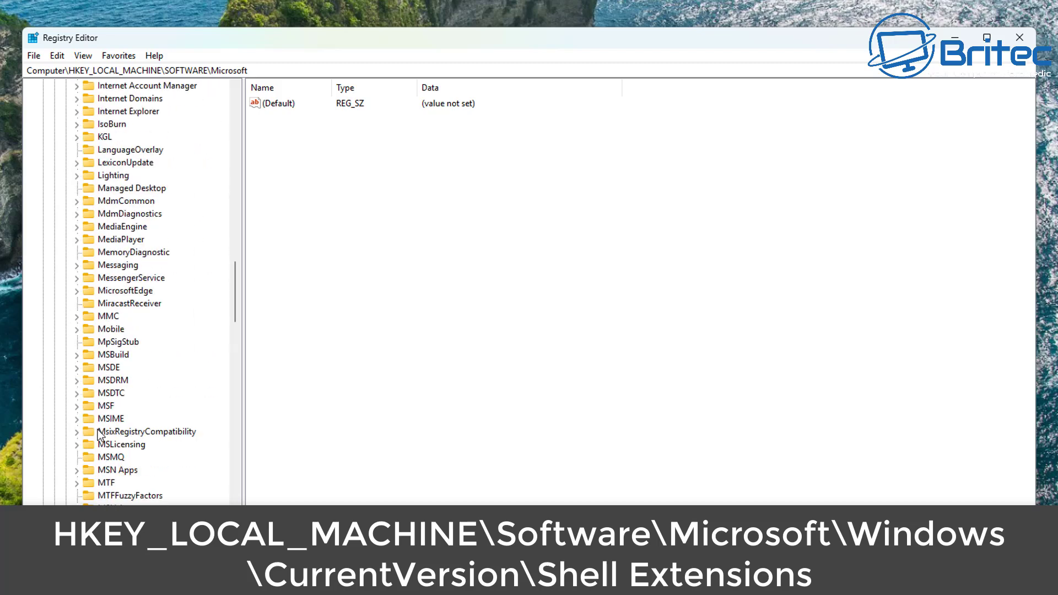
scroll(98, 435, down, 17)
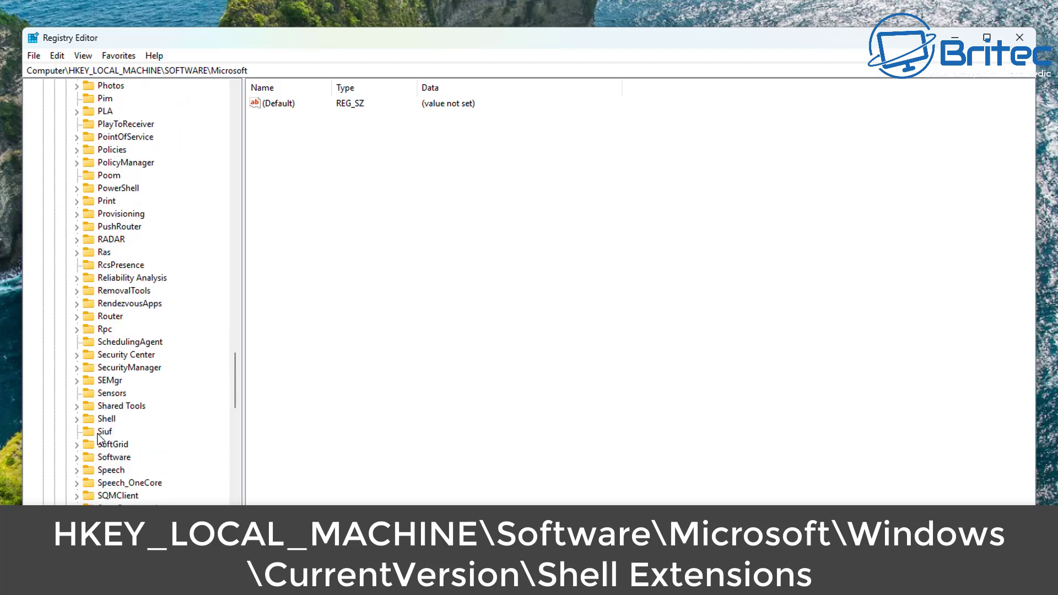
scroll(98, 435, down, 13)
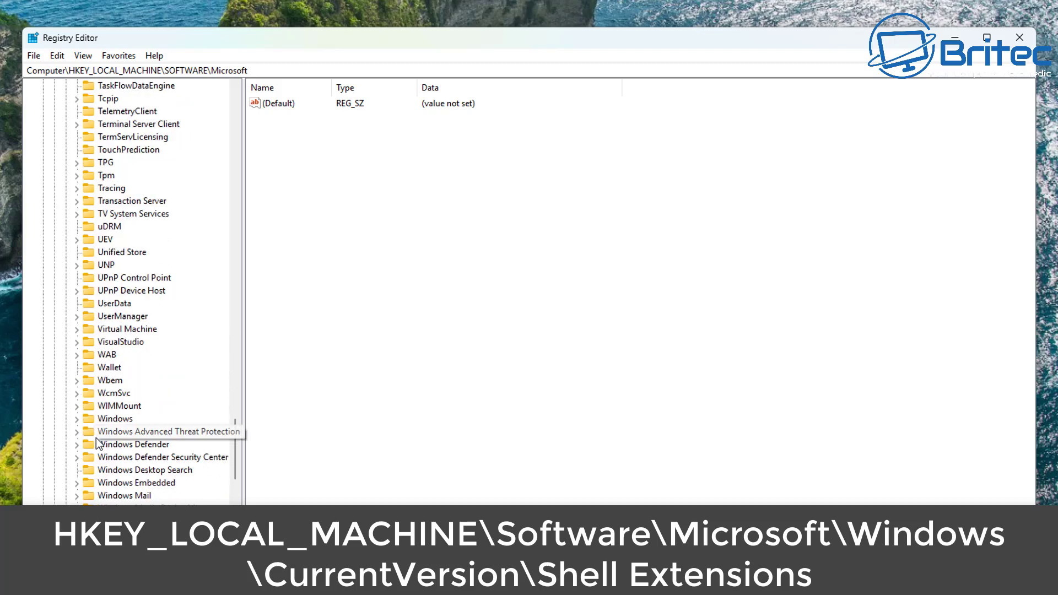
scroll(97, 441, down, 2)
click(113, 343)
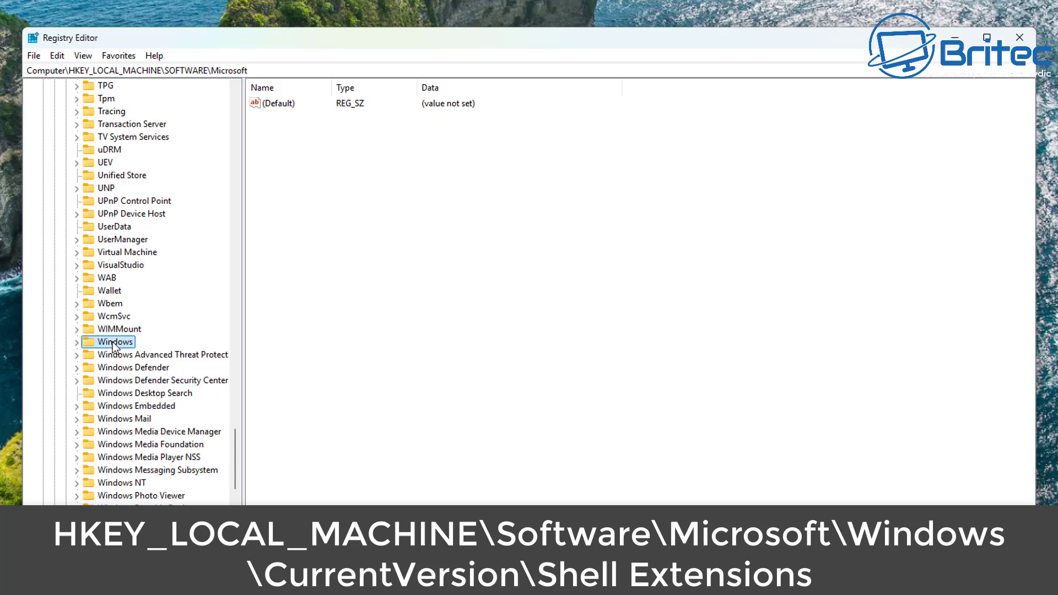
click(76, 342)
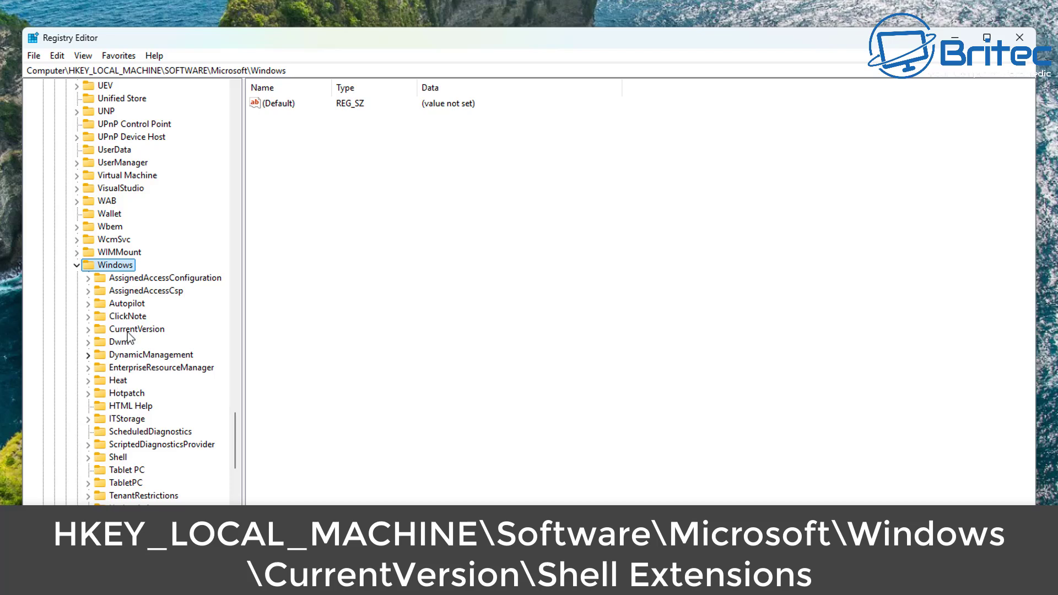
Select and expand the CurrentVersion key under Windows
click(135, 329)
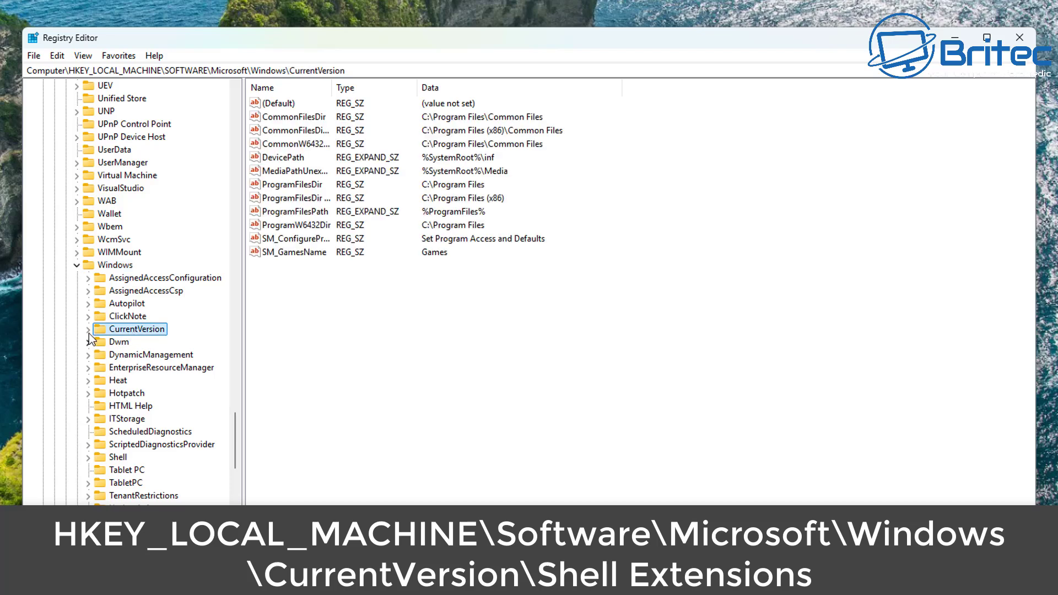
click(88, 329)
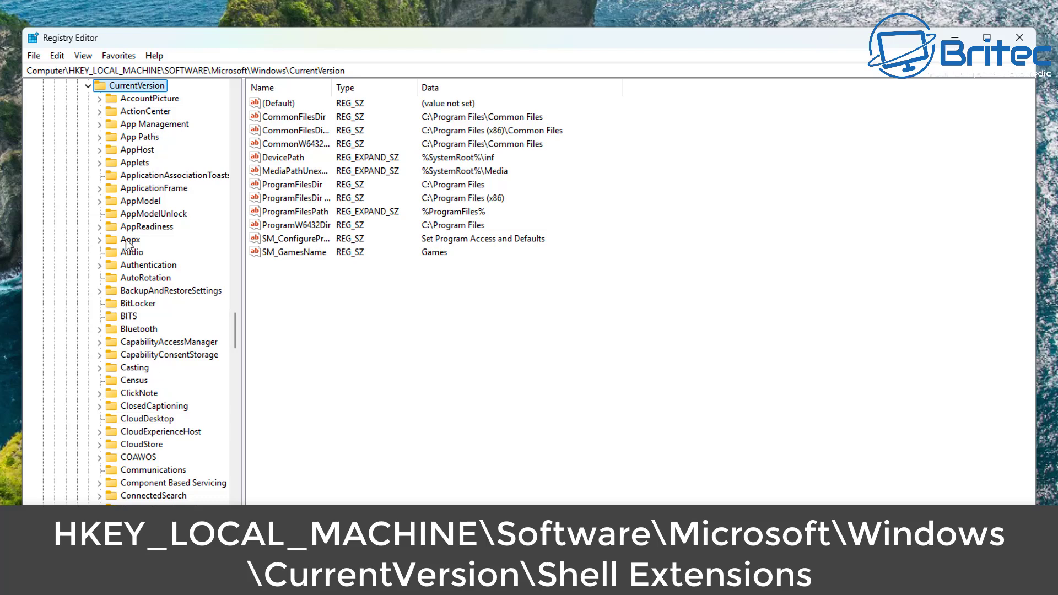
scroll(145, 410, down, 7)
scroll(146, 410, down, 15)
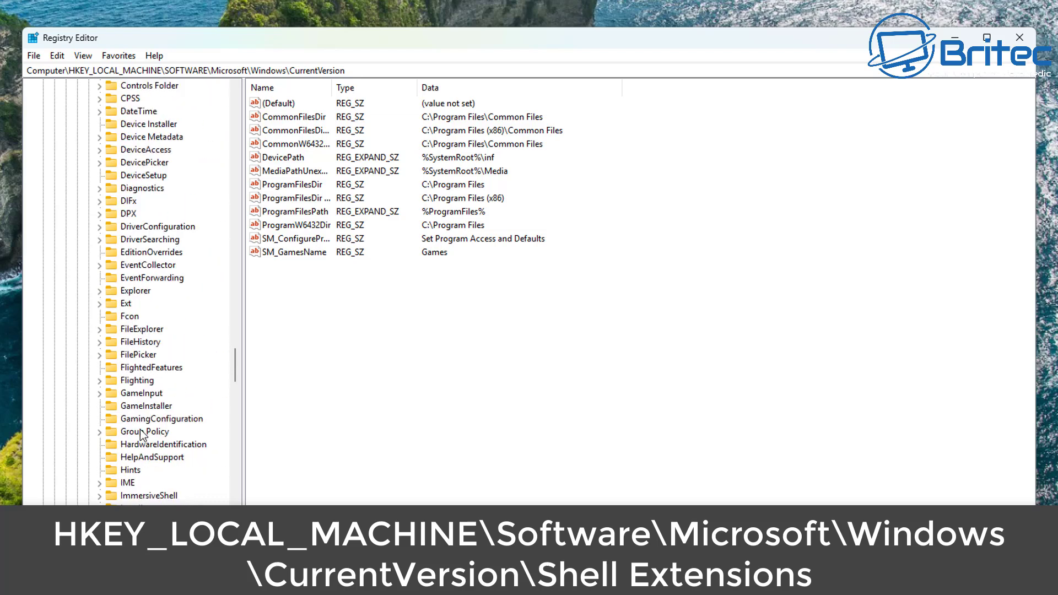
scroll(136, 451, down, 11)
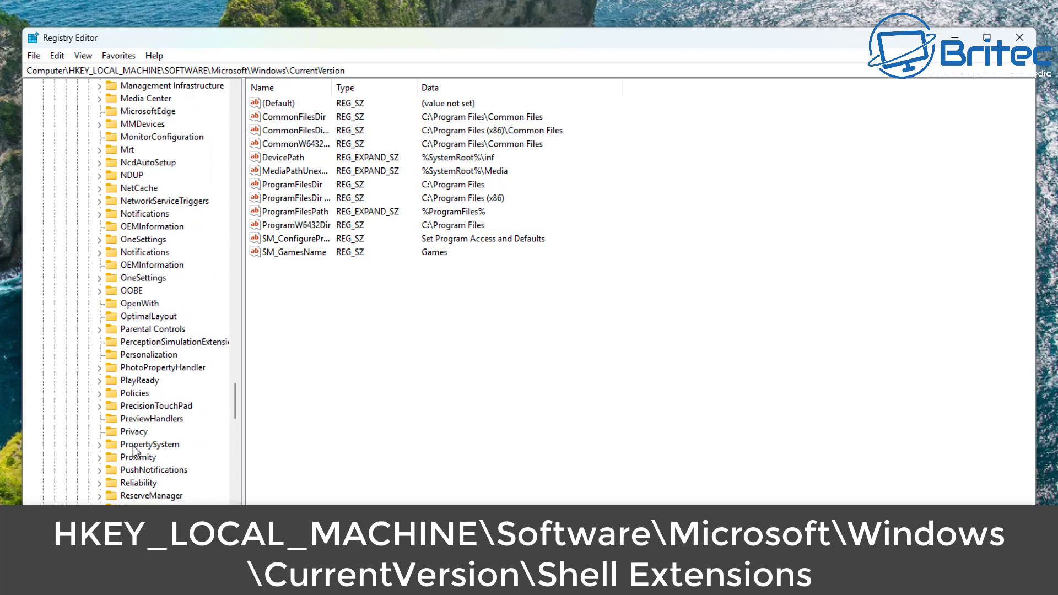
Select Shell Extensions and expand it to reveal its Approved and Cached subkeys
click(129, 342)
click(127, 355)
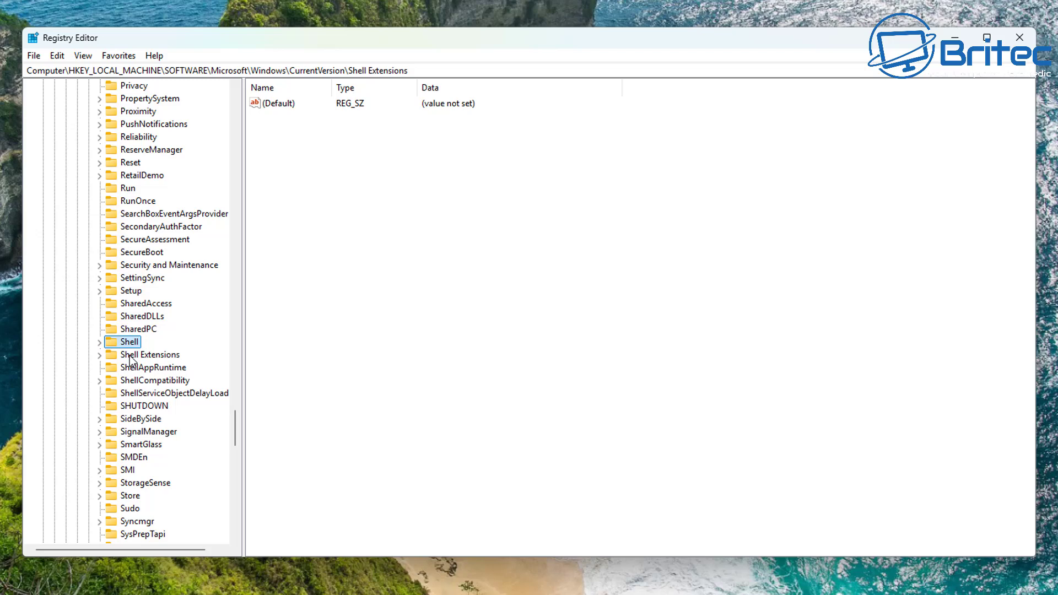
click(133, 355)
scroll(131, 331, up, 2)
scroll(132, 386, down, 1)
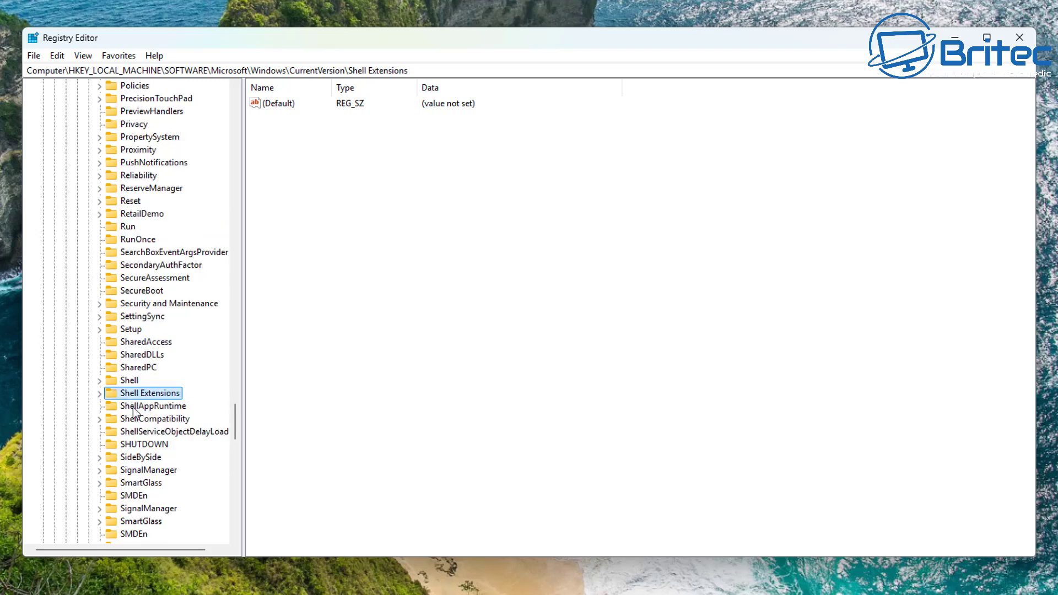
click(99, 394)
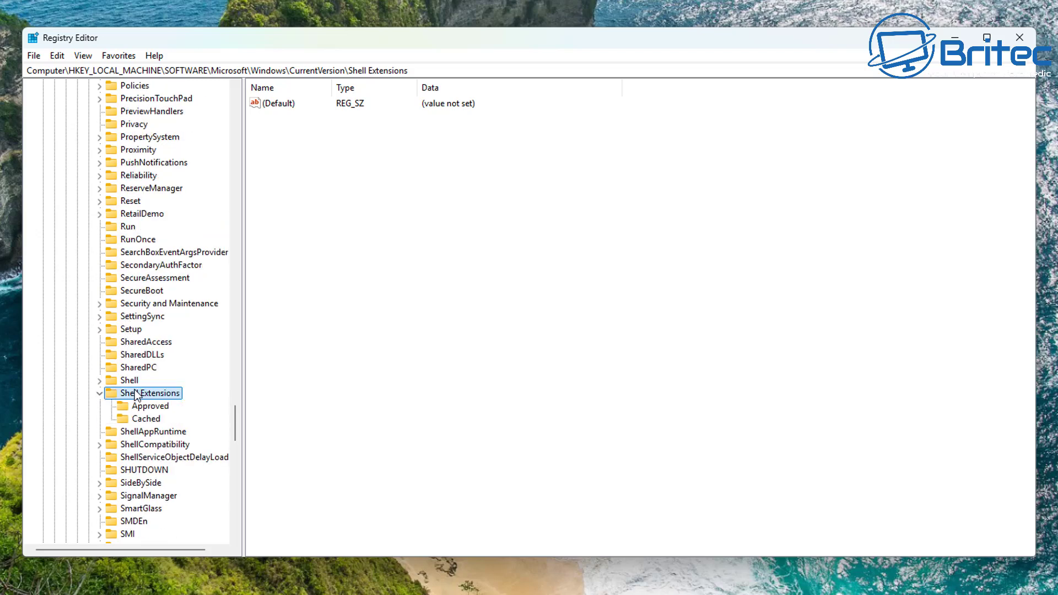
scroll(136, 394, down, 3)
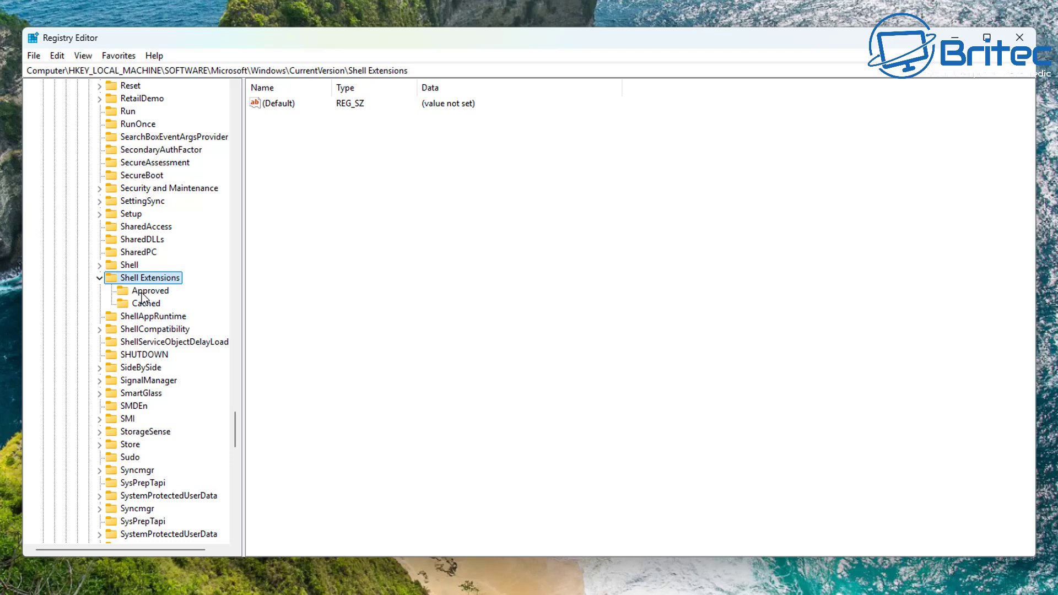
drag(410, 71, 19, 77)
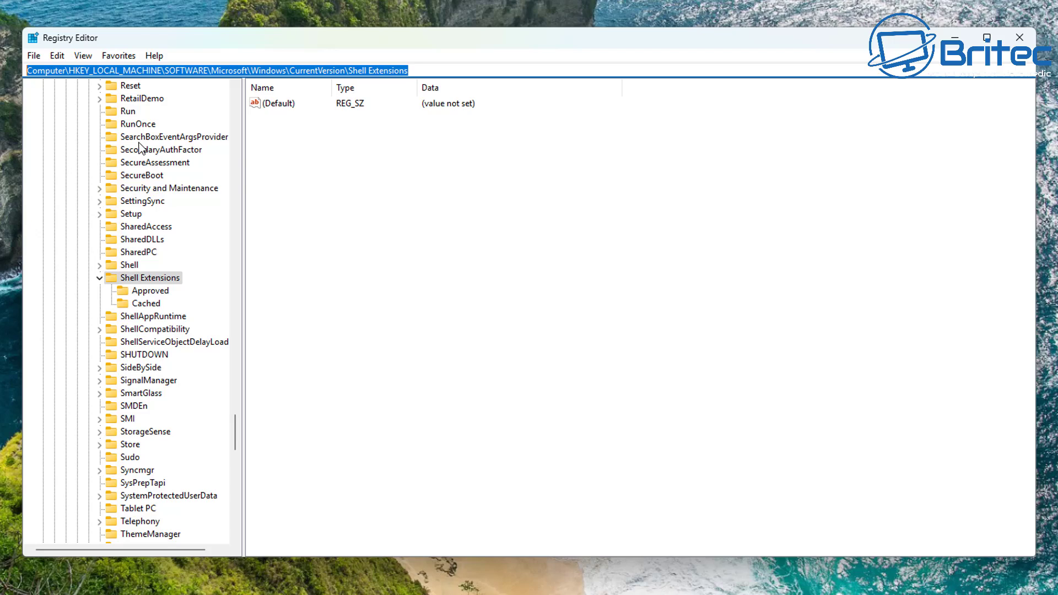
click(316, 226)
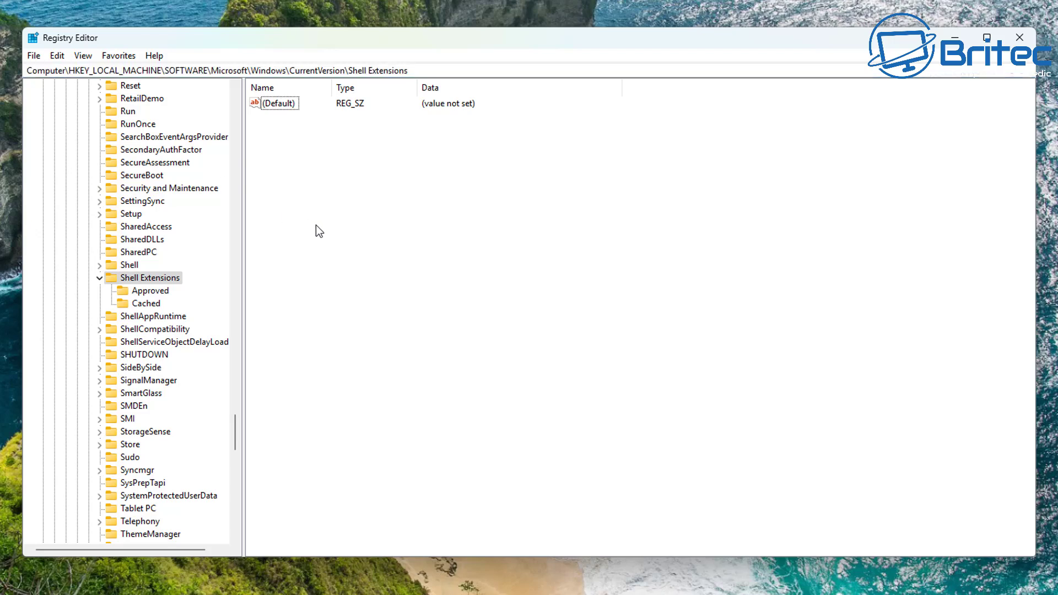
Create a new key named Blocked under Shell Extensions
right_click(134, 277)
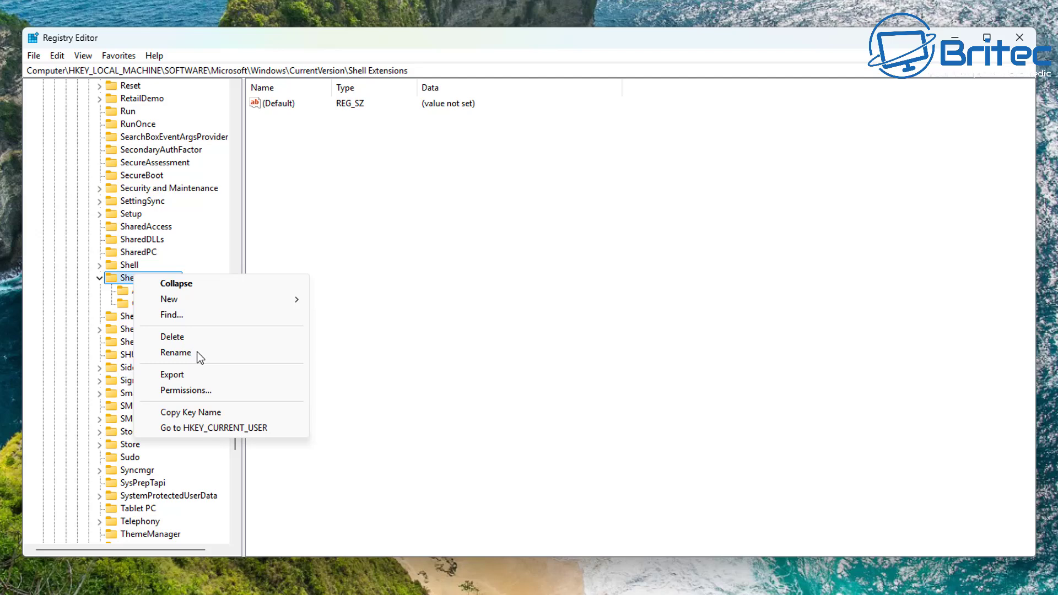
mouse_move(227, 303)
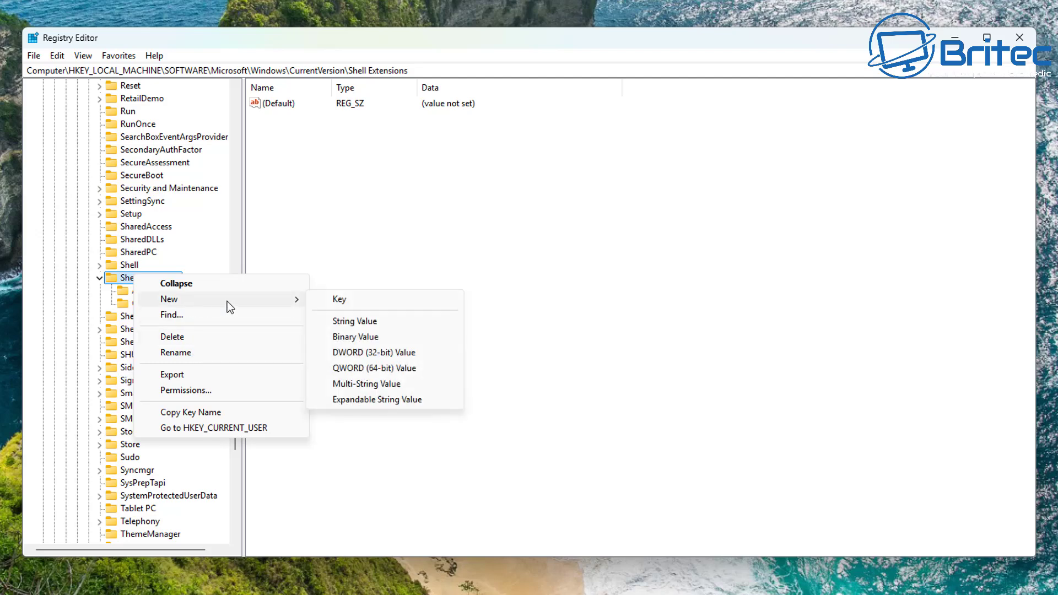
click(347, 300)
text(B)
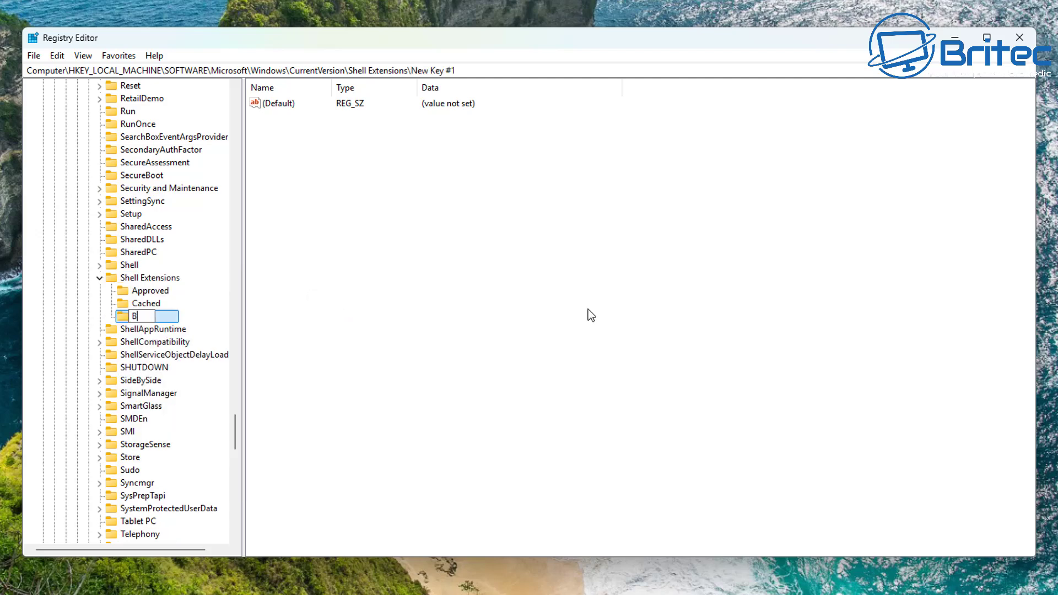
text(locked)
key(Return)
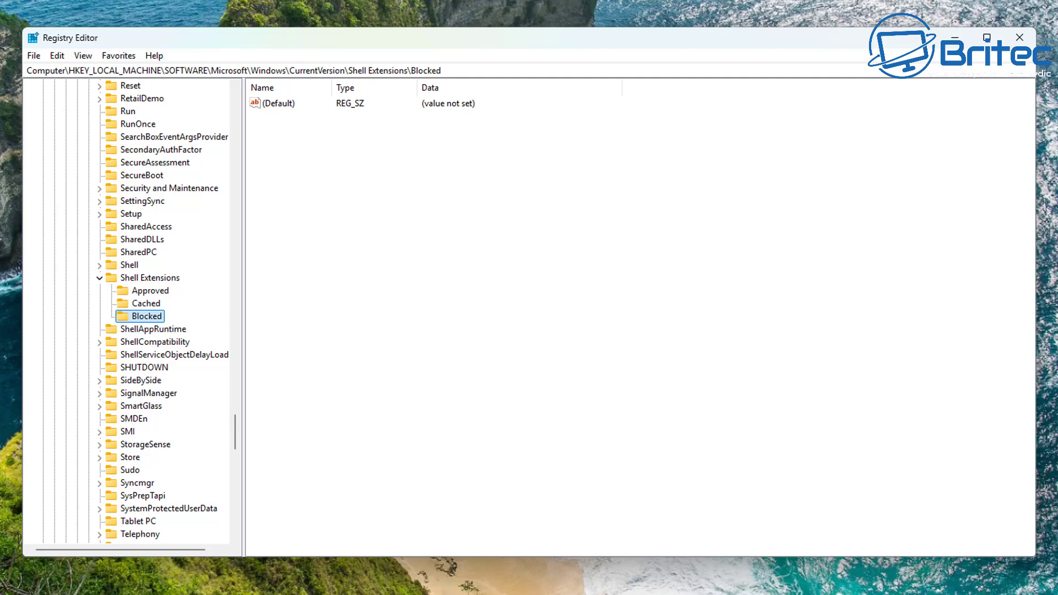
Add a string value named {CB3B0003-8088-4EDE-8769-8B354AB2FF8C} to Blocked by pasting the GUID
right_click(297, 199)
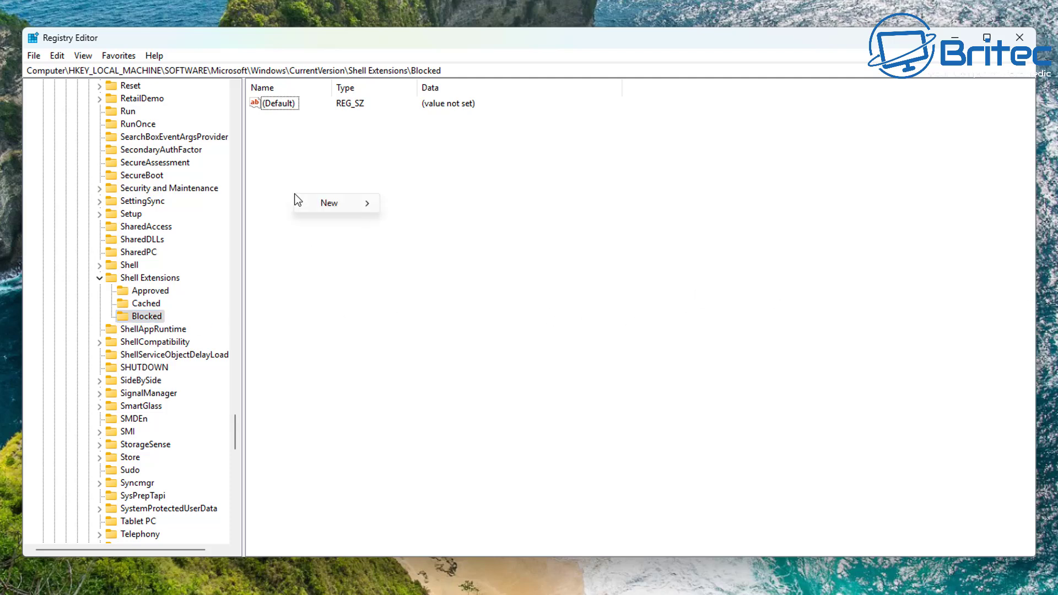
mouse_move(329, 204)
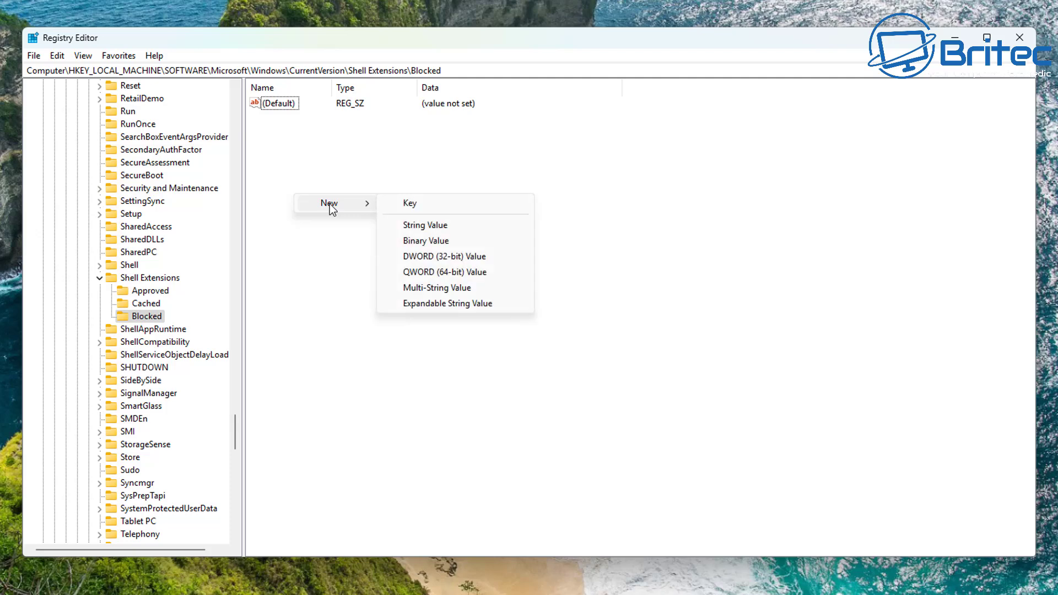
click(453, 227)
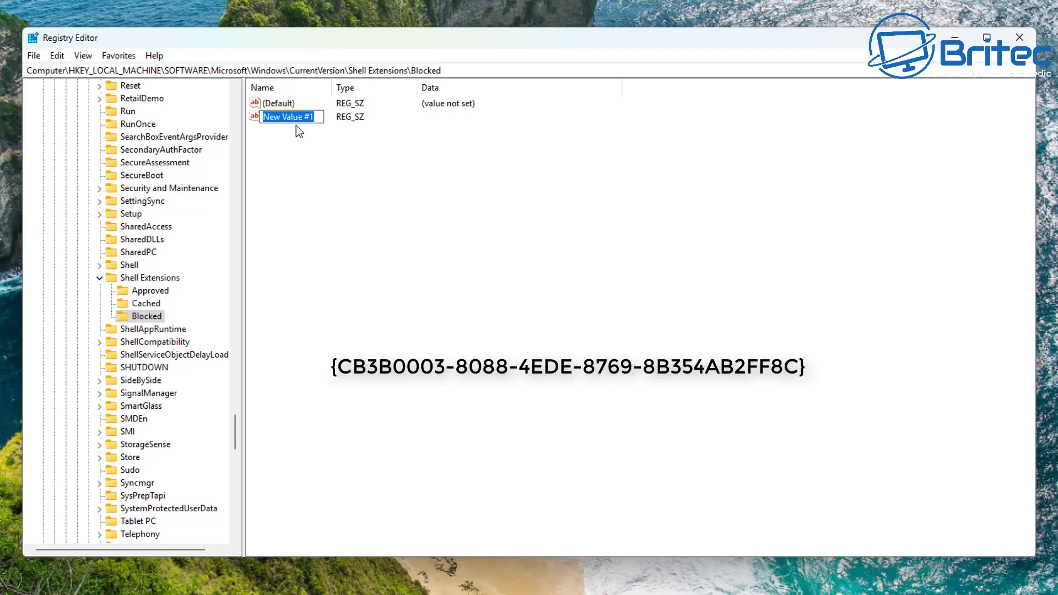
text({CB3B0003-8088-4EDE-8769-8B354AB2FF8C})
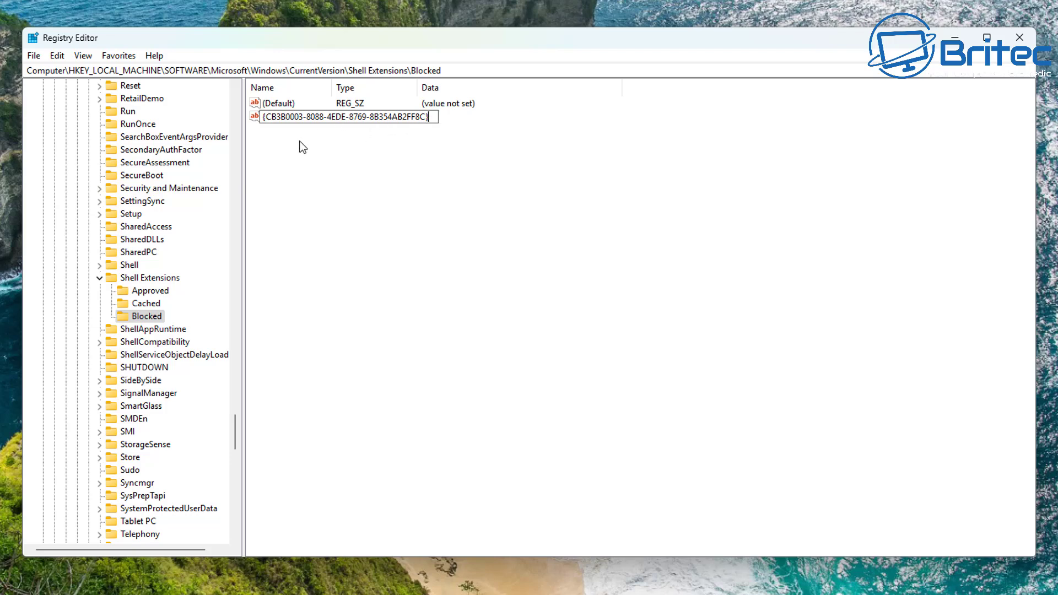
key(Return)
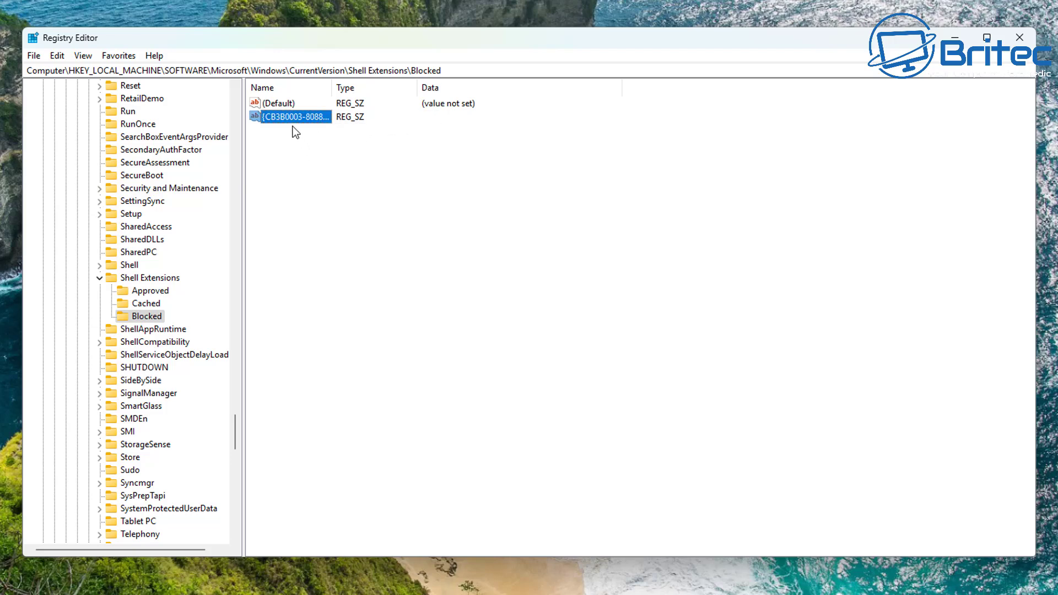
Enter 'Ask Copilot' as the GUID value's data, correcting the capital C
double_click(275, 118)
drag(204, 111, 388, 152)
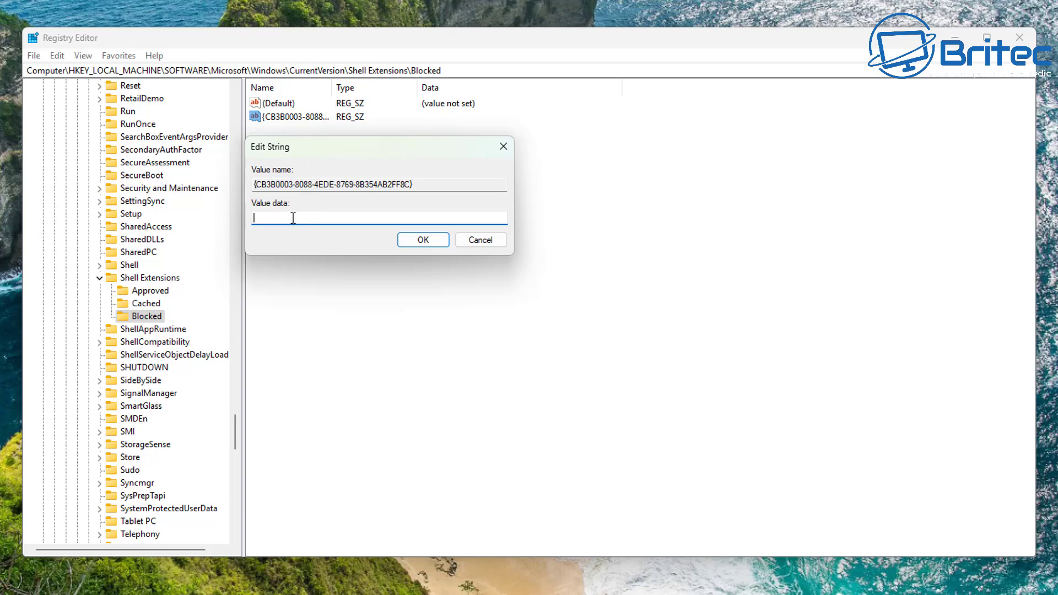
text(Ask copilot)
click(273, 218)
key(BackSpace)
text(C)
click(302, 218)
Confirm the 'Ask Copilot' value data and widen the Name column to show the full GUID
click(440, 240)
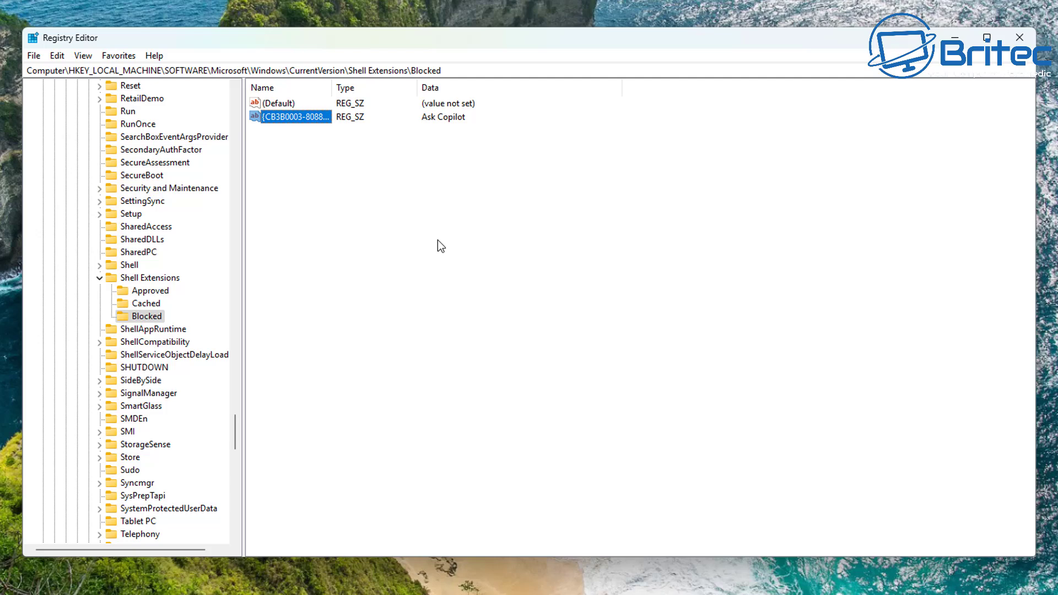
drag(333, 86, 440, 103)
click(352, 203)
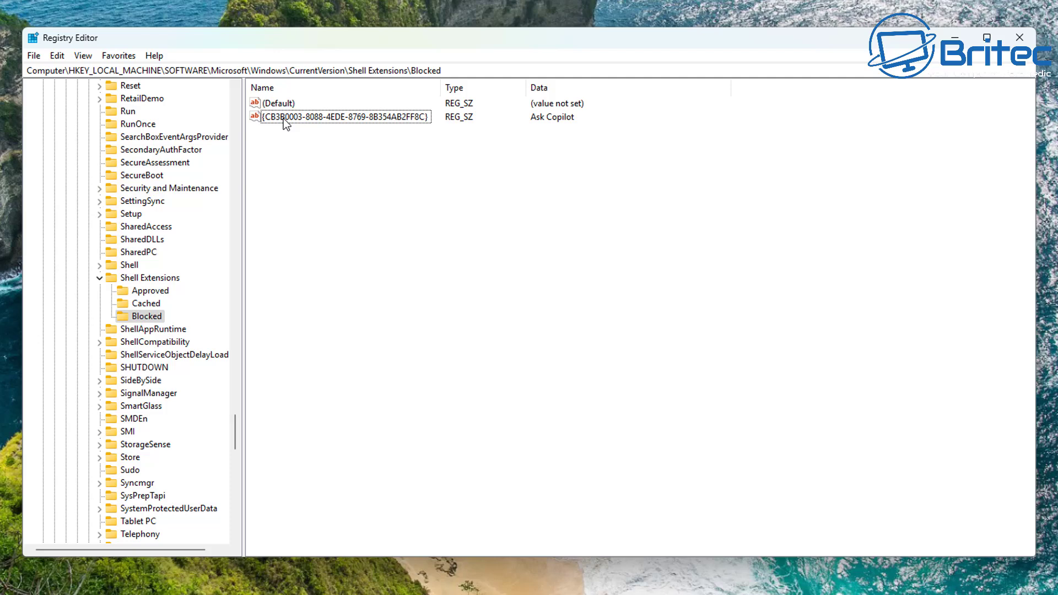
Reopen the GUID value to verify it still holds 'Ask Copilot', then close Registry Editor
double_click(424, 118)
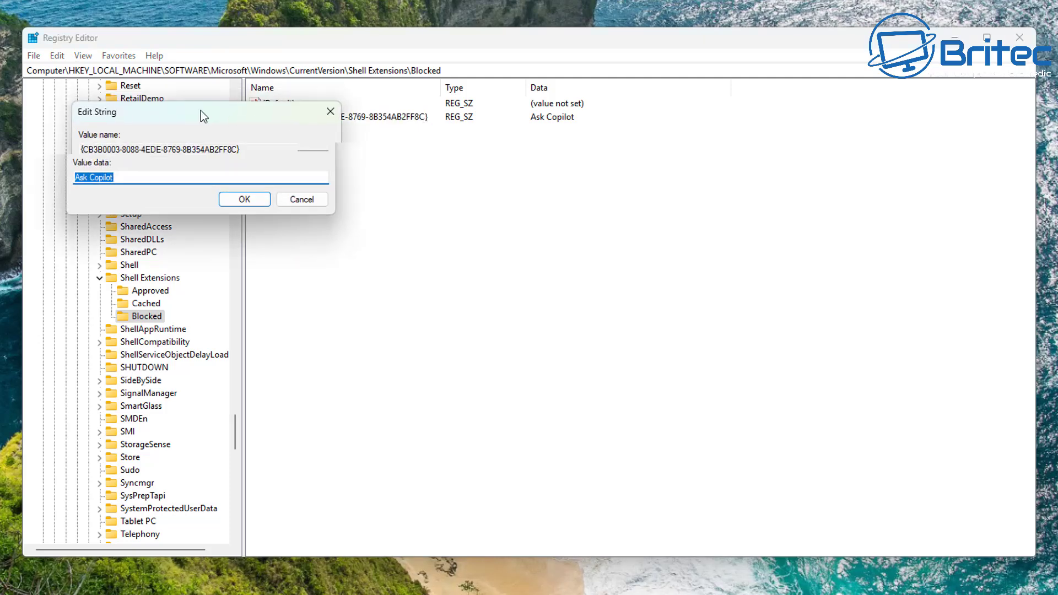
drag(203, 113, 384, 159)
click(323, 227)
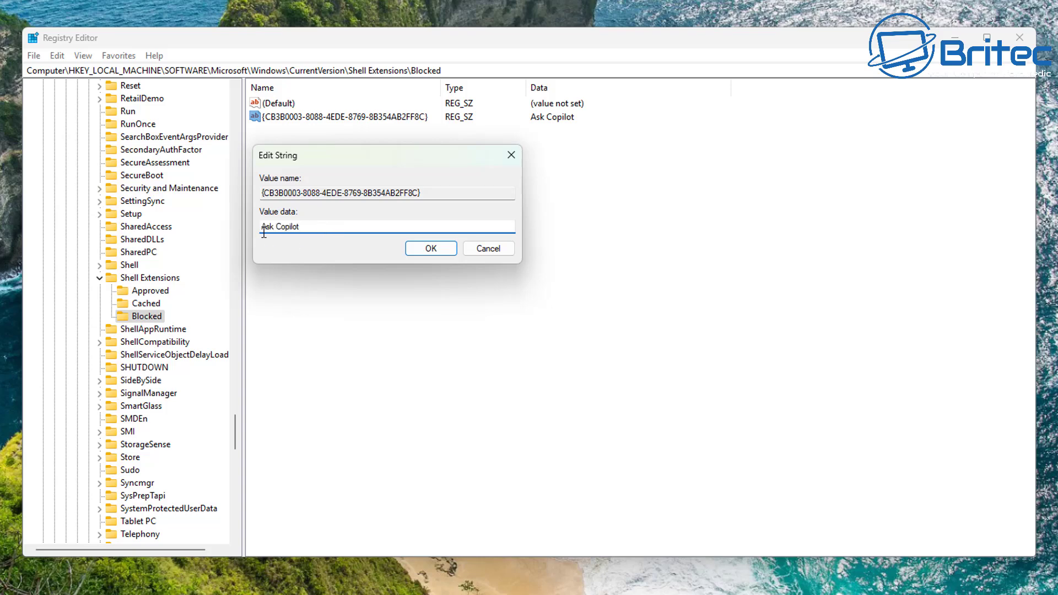
click(438, 252)
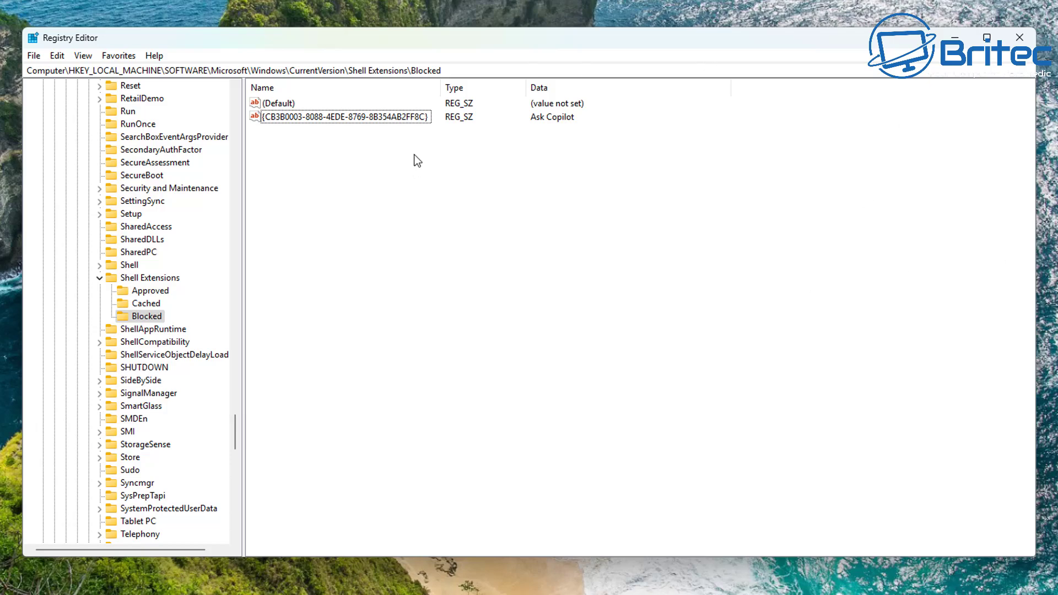
click(1019, 38)
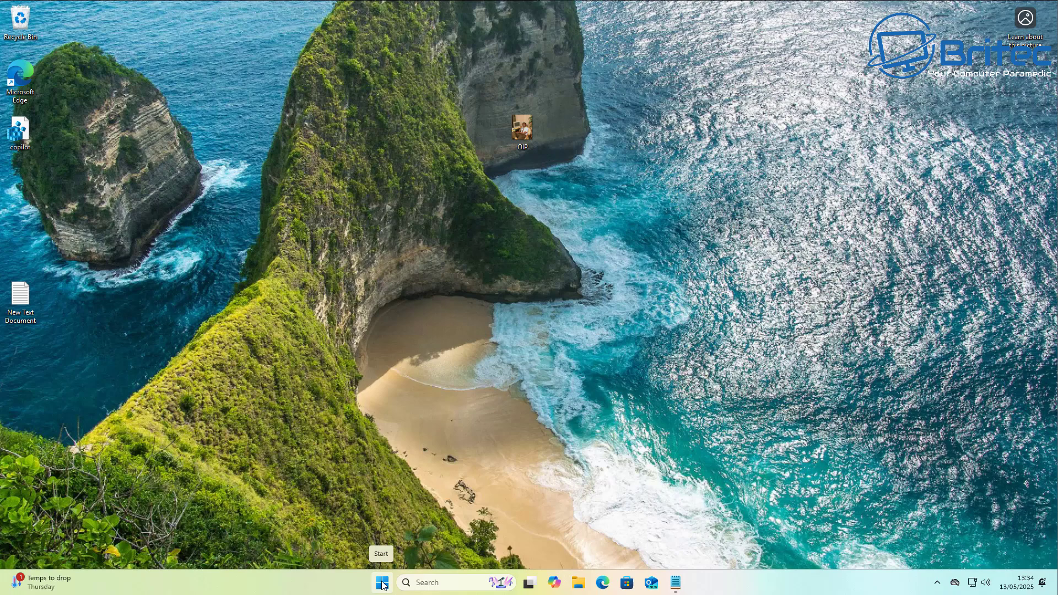
Restart the Windows Explorer process from Task Manager, then close Task Manager
right_click(339, 586)
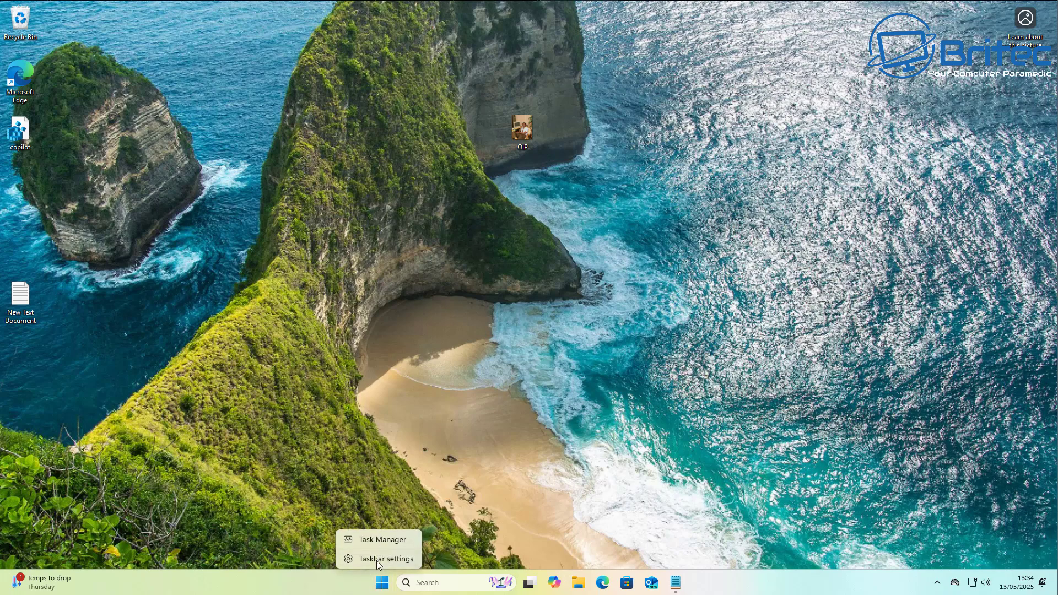
click(405, 510)
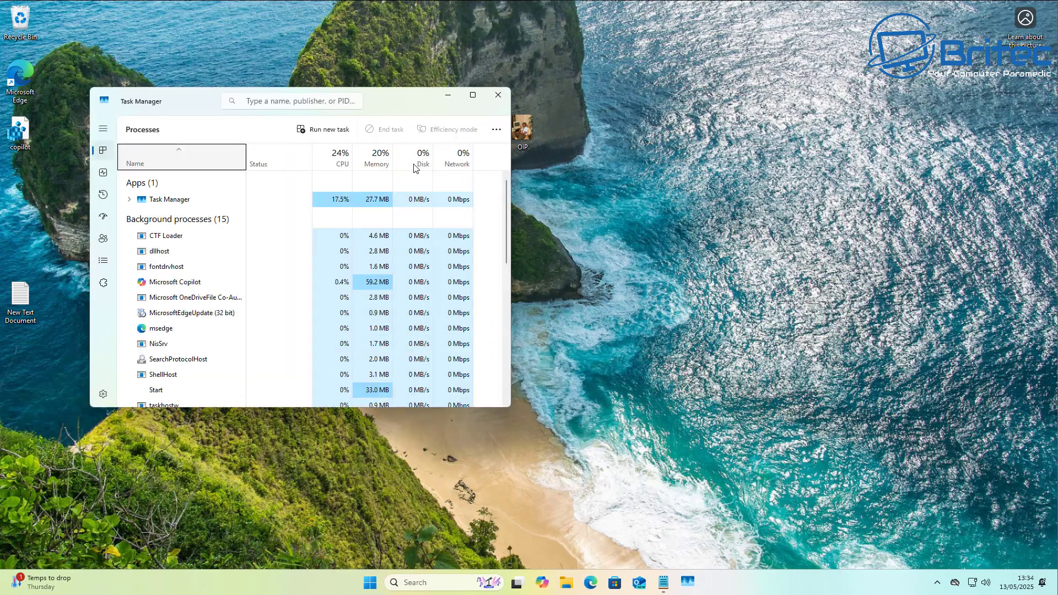
drag(385, 100, 564, 120)
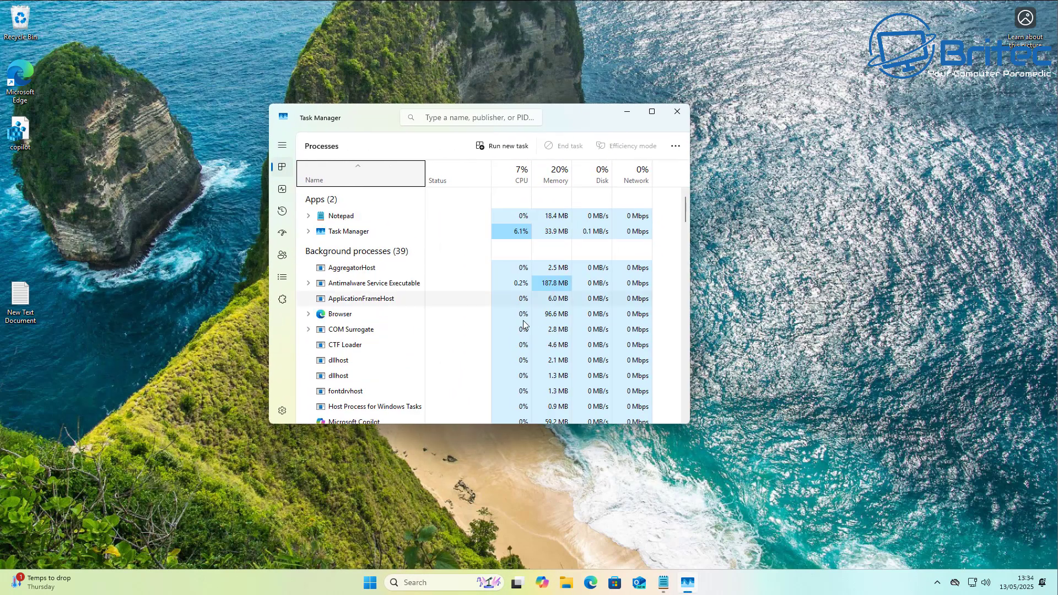
scroll(373, 307, down, 1)
scroll(373, 306, down, 2)
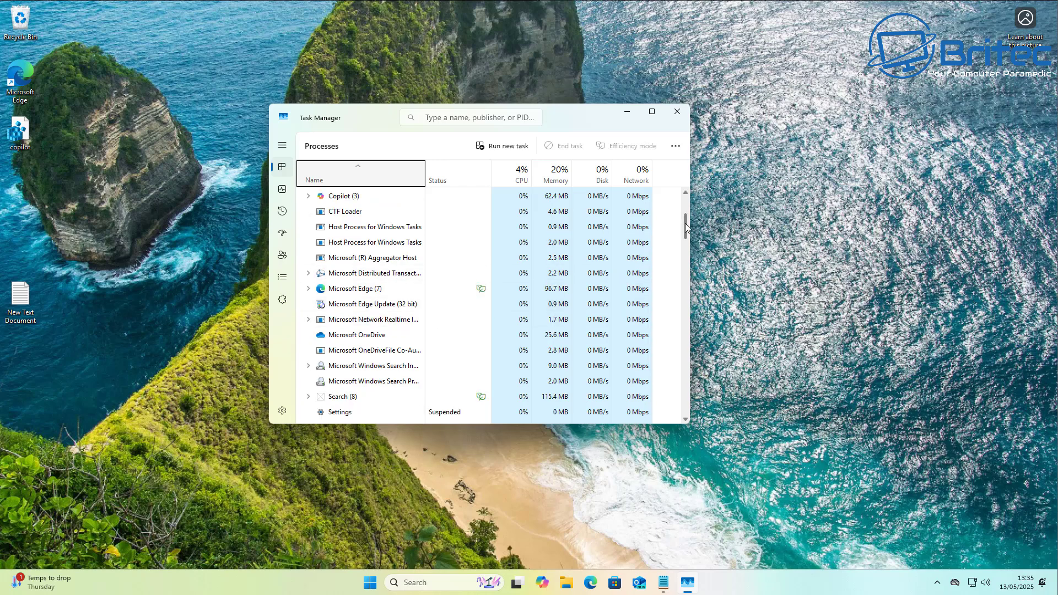
drag(686, 226, 664, 406)
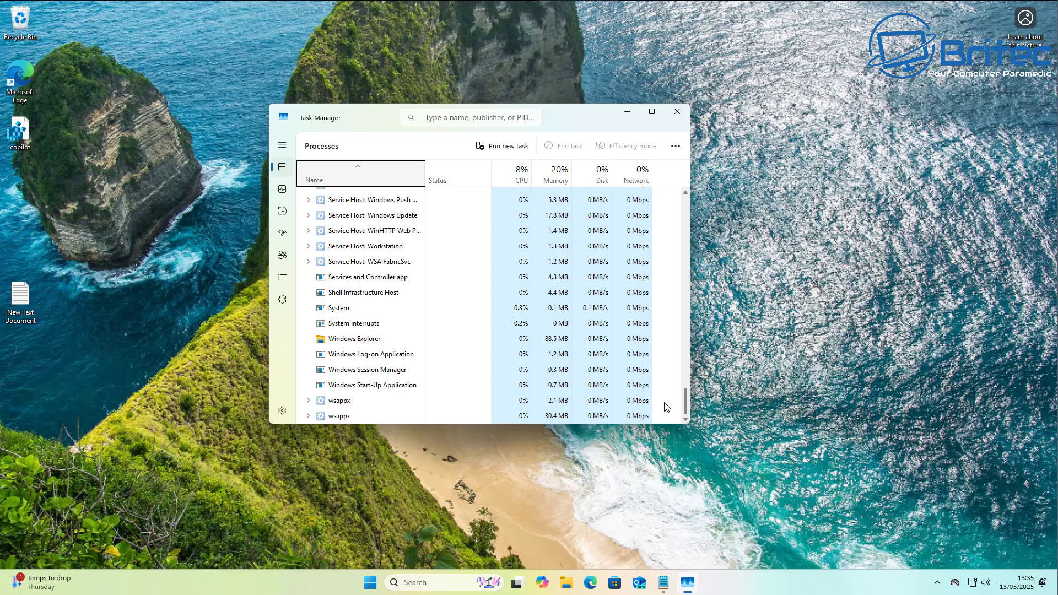
right_click(373, 342)
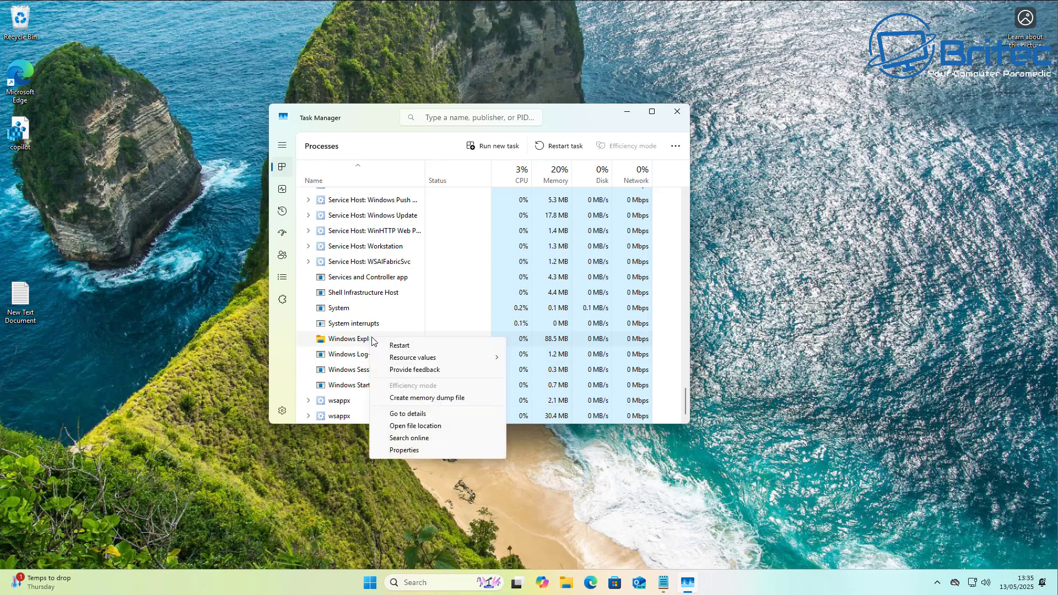
click(399, 345)
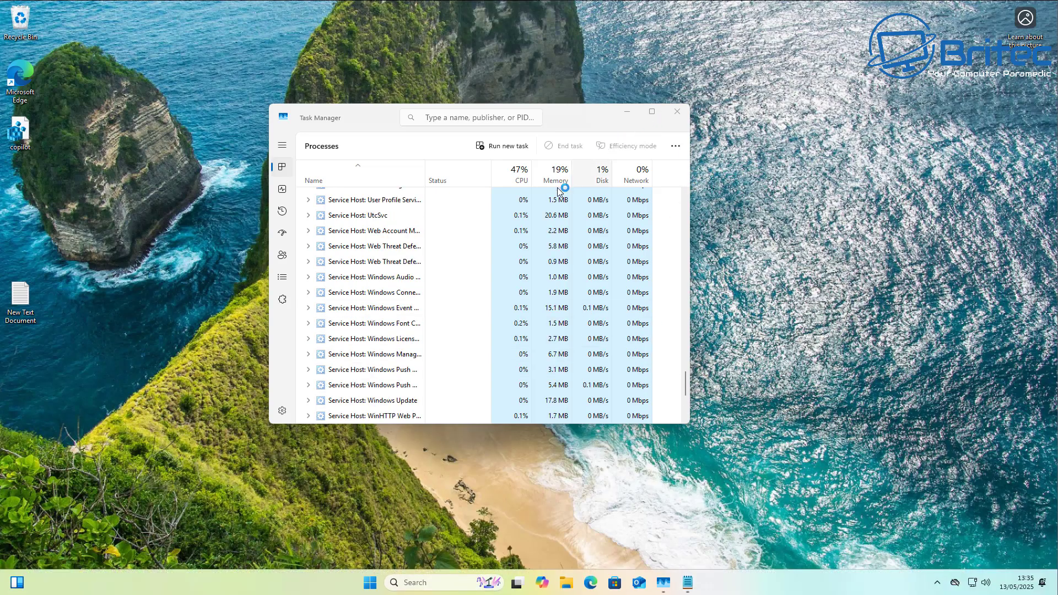
scroll(353, 272, down, 2)
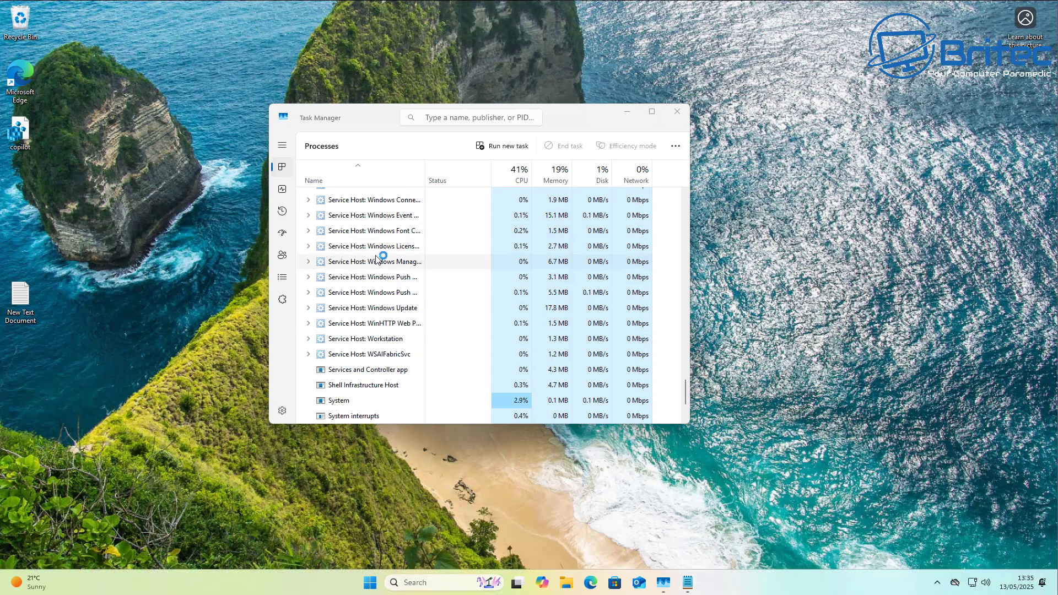
click(680, 111)
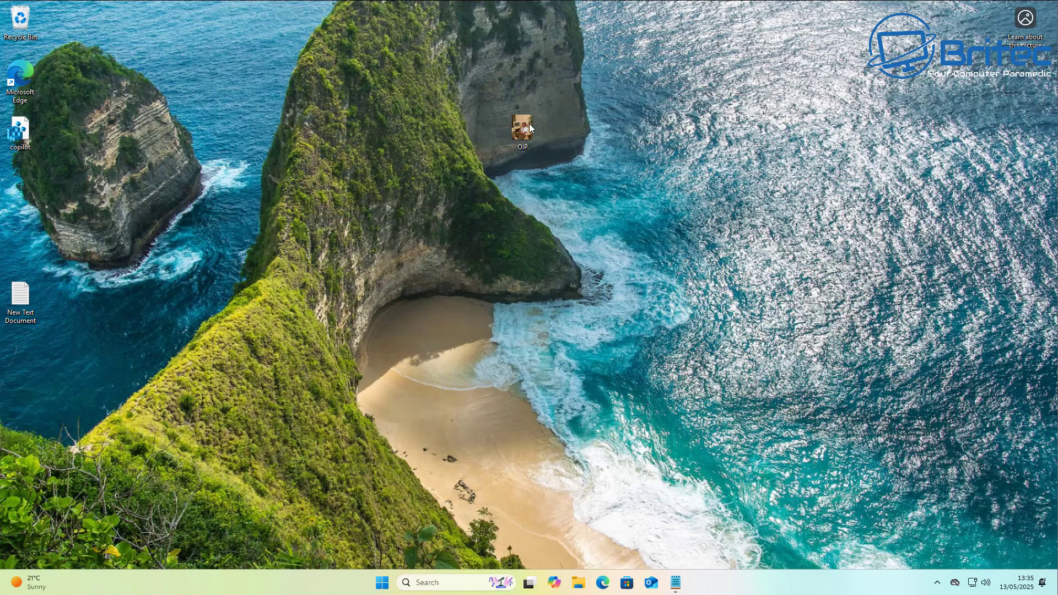
Check the desktop and OIP image context menus for Copilot, then place the copilot file beneath OIP
right_click(531, 128)
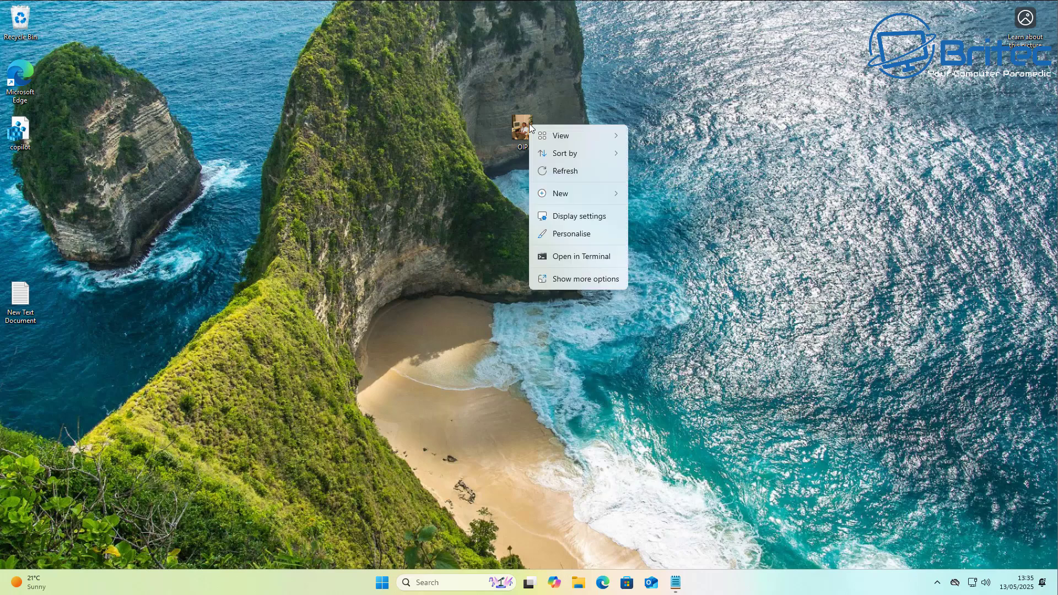
click(507, 123)
right_click(524, 121)
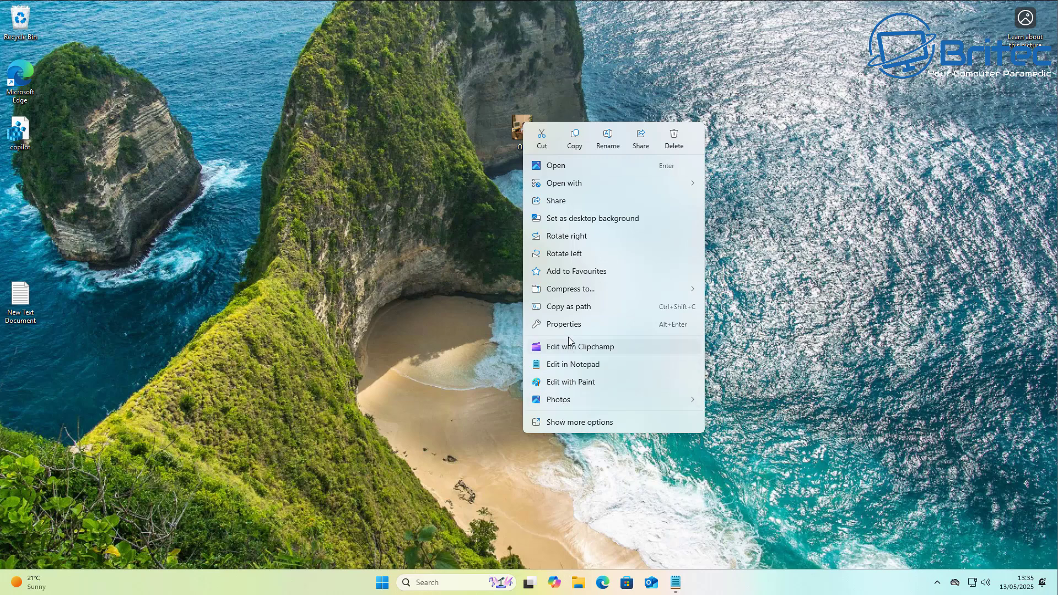
mouse_move(569, 407)
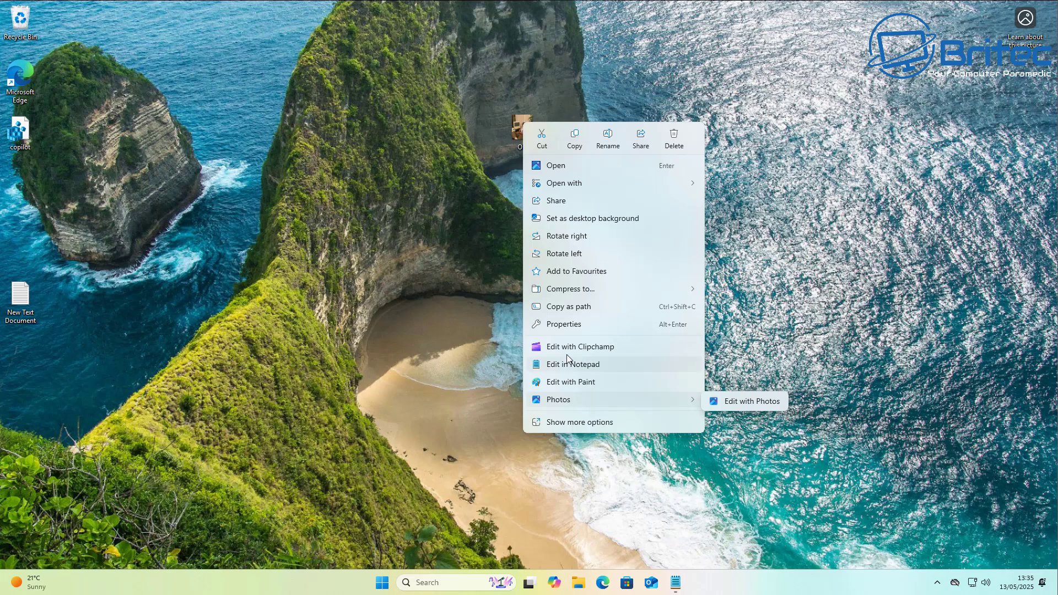
click(739, 324)
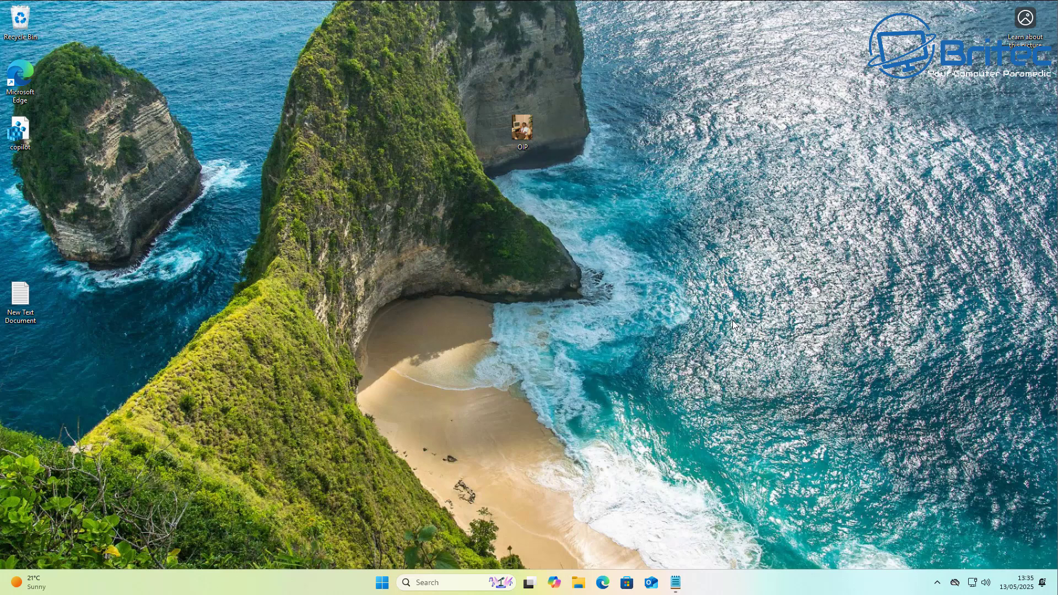
drag(11, 137, 513, 192)
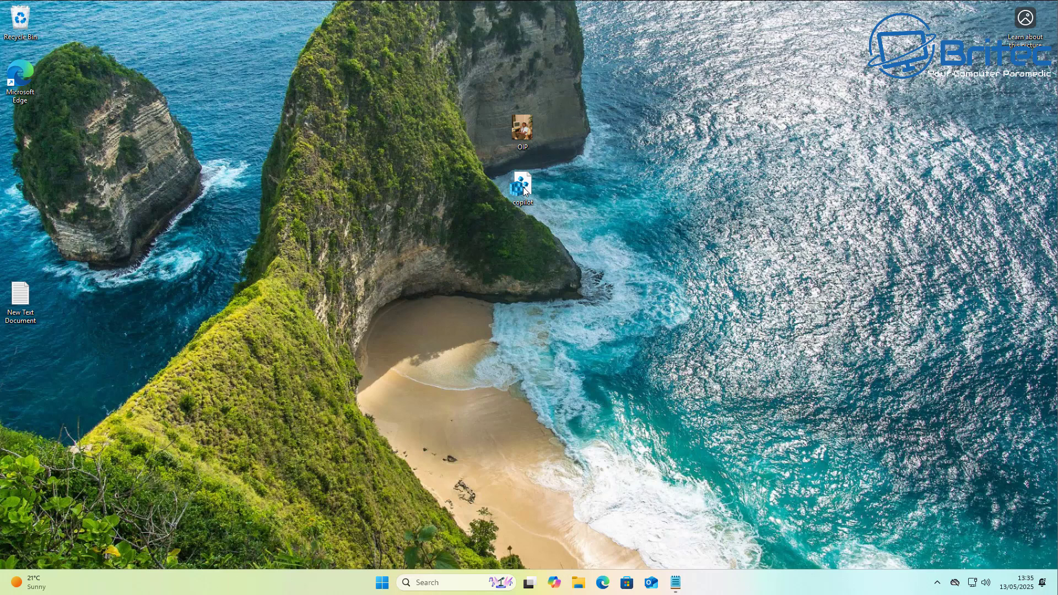
right_click(524, 190)
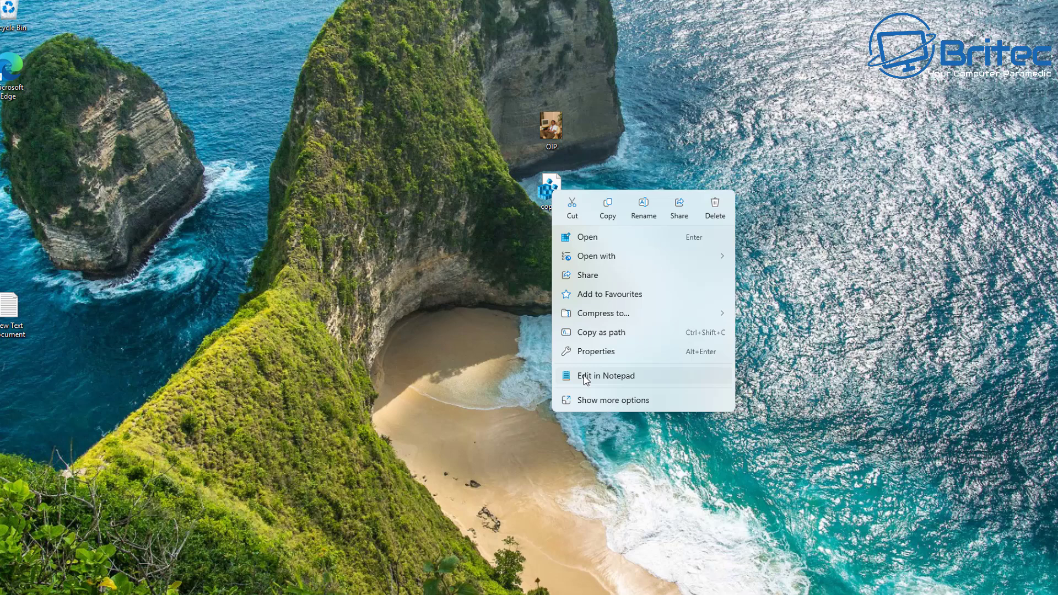
click(573, 358)
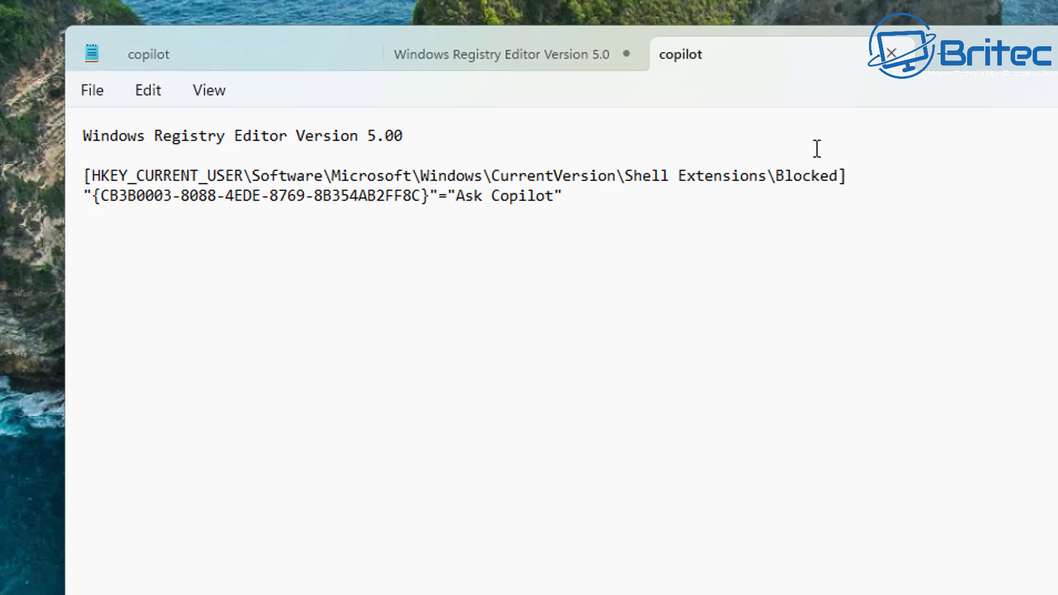
drag(775, 176, 839, 177)
click(610, 267)
drag(92, 196, 199, 197)
drag(264, 211, 458, 216)
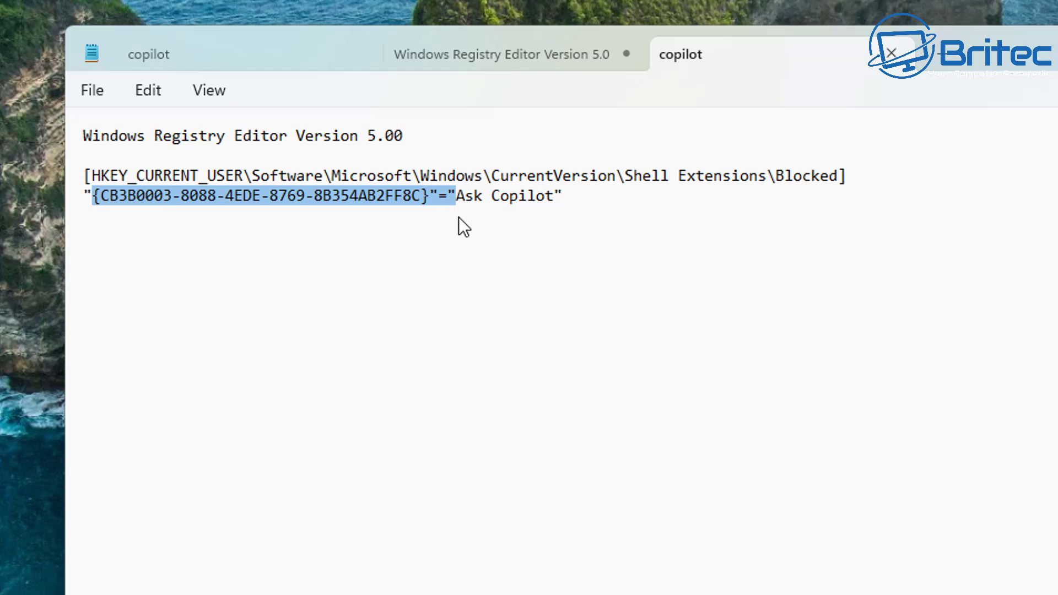
click(443, 276)
drag(456, 196, 527, 207)
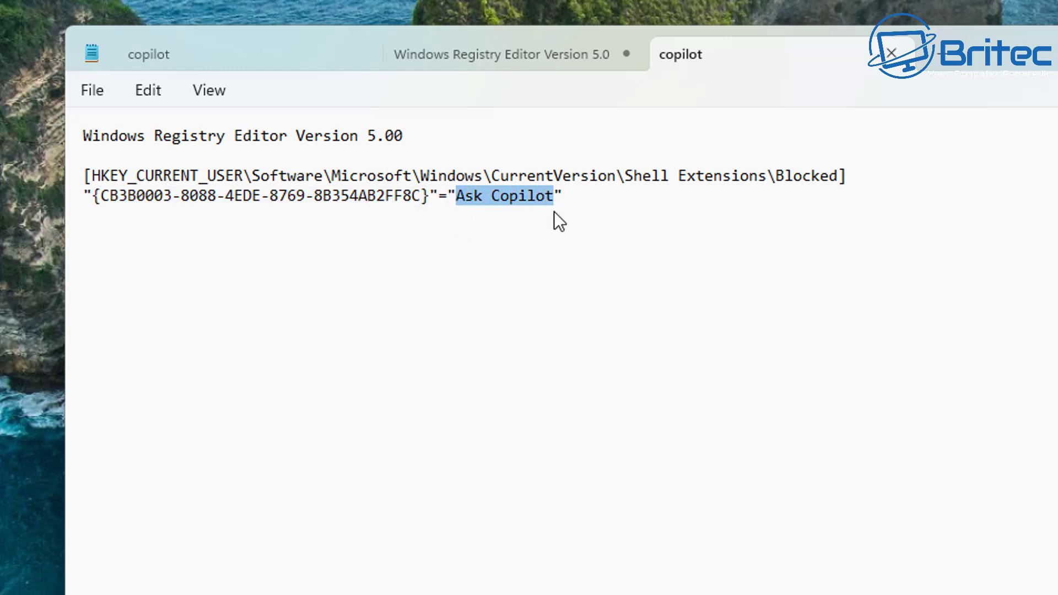